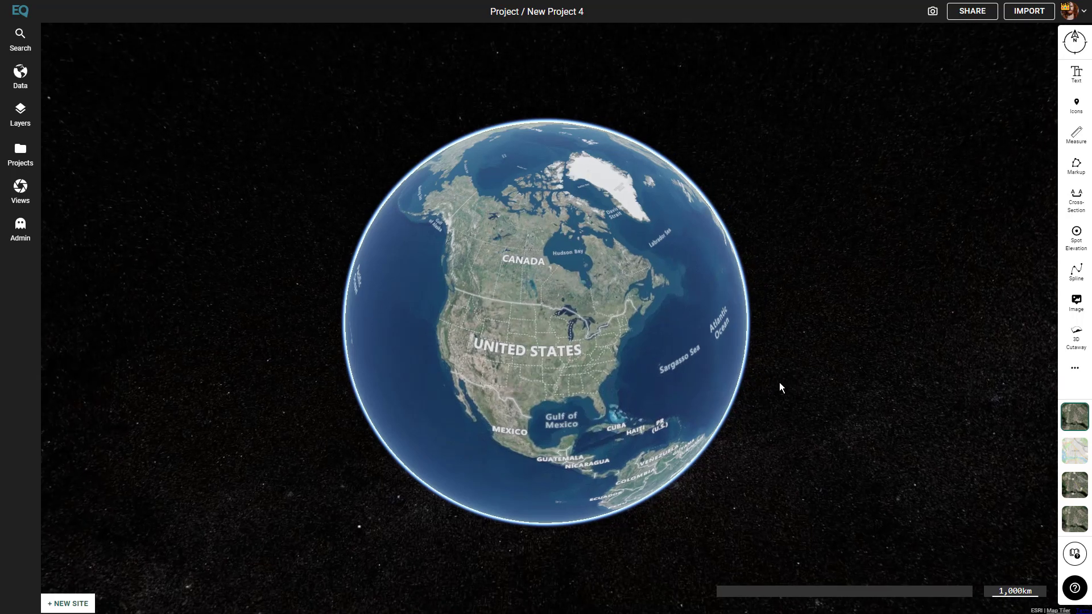
Open the data catalogue and add the Global Lidar Availability coverage to the globe.
left_click(23, 80)
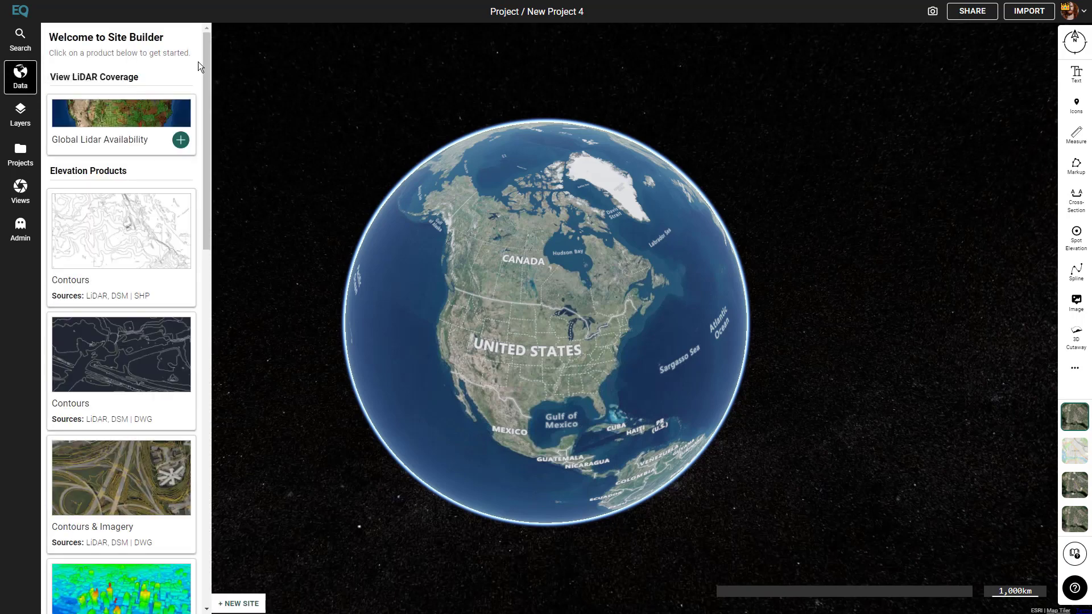
mouse_move(207, 80)
left_mouse_down()
mouse_move(215, 162)
mouse_move(184, 388)
mouse_move(210, 83)
left_mouse_up()
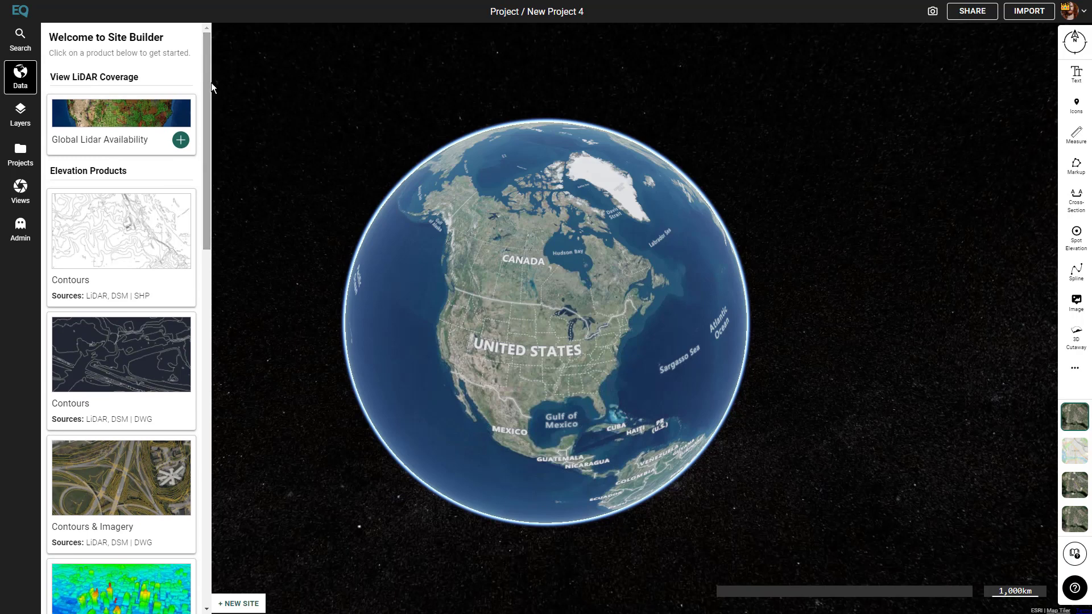
left_click(179, 143)
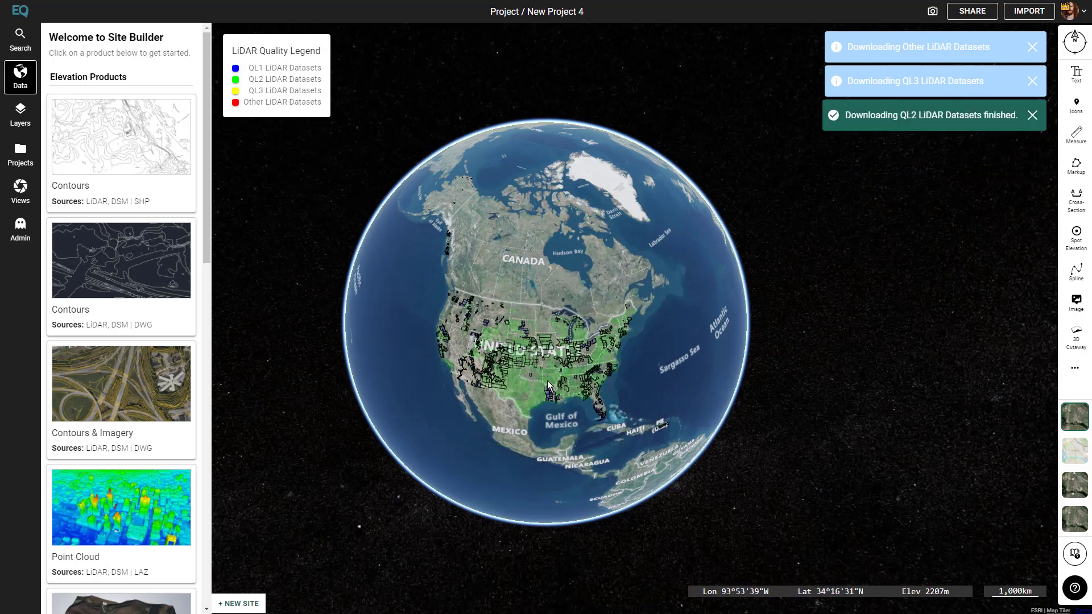
Examine LiDAR coverage across the eastern United States down to the Tennessee area around US Highway 127 and Ewton Rd.
left_click_drag(571, 405, 598, 334)
scroll(598, 333, "up", 8)
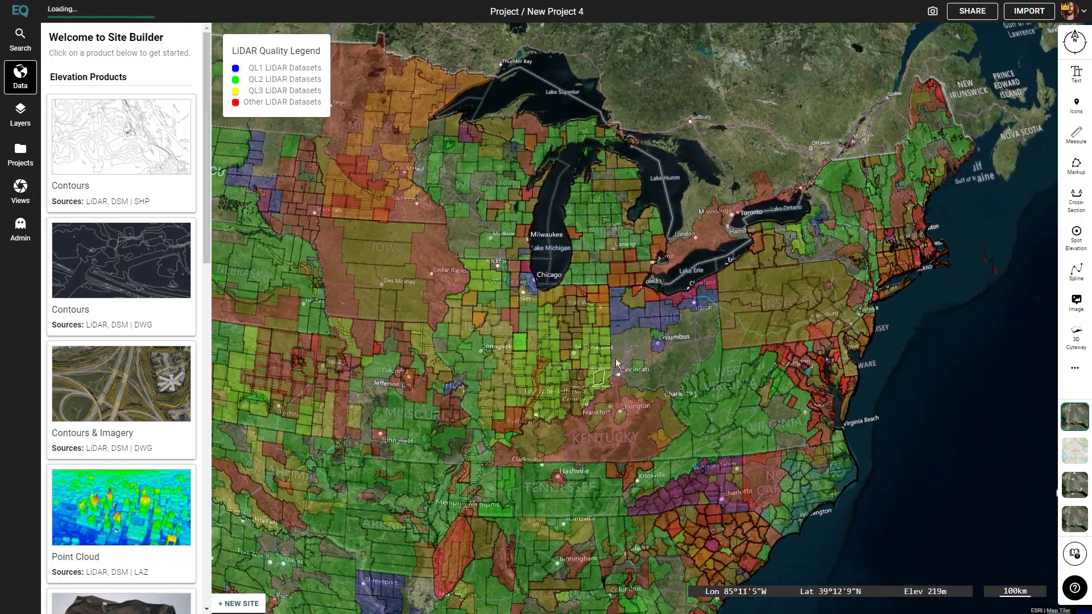
scroll(663, 366, "up", 4)
left_click_drag(681, 330, 745, 193)
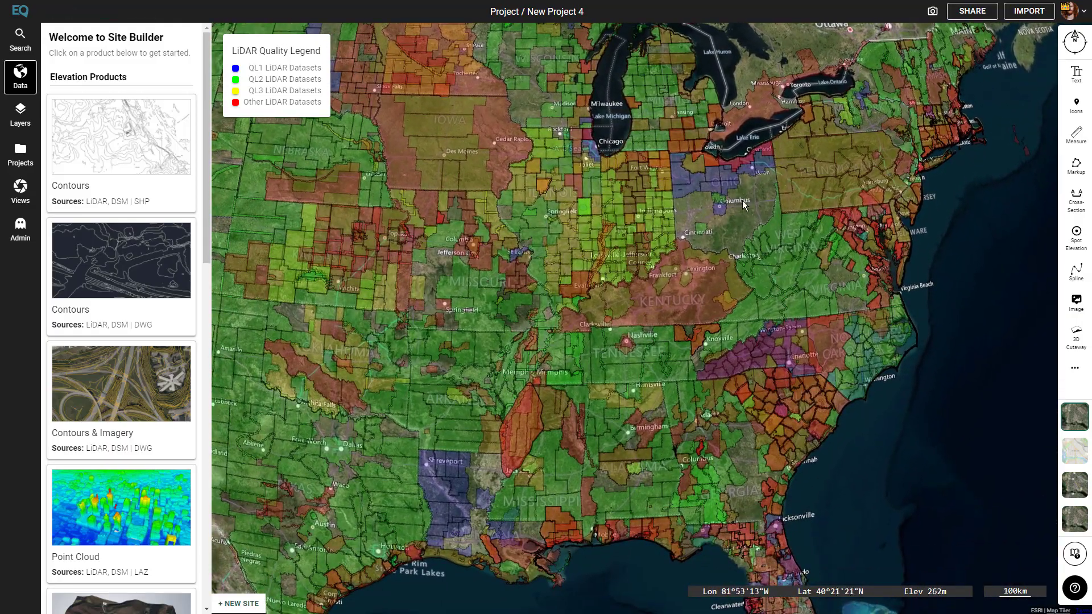
scroll(640, 348, "up", 10)
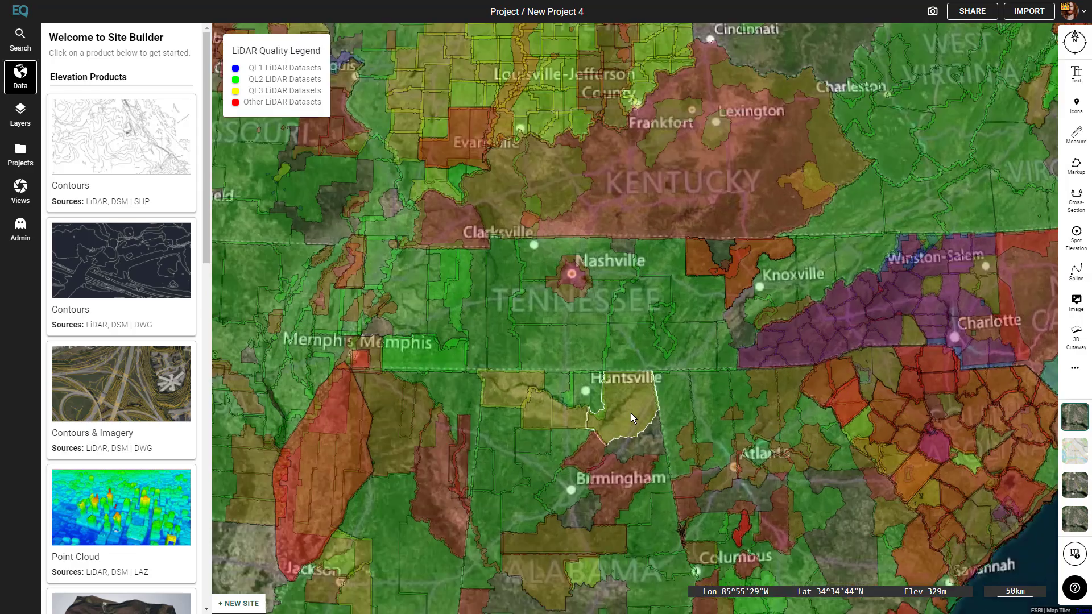
scroll(709, 299, "up", 10)
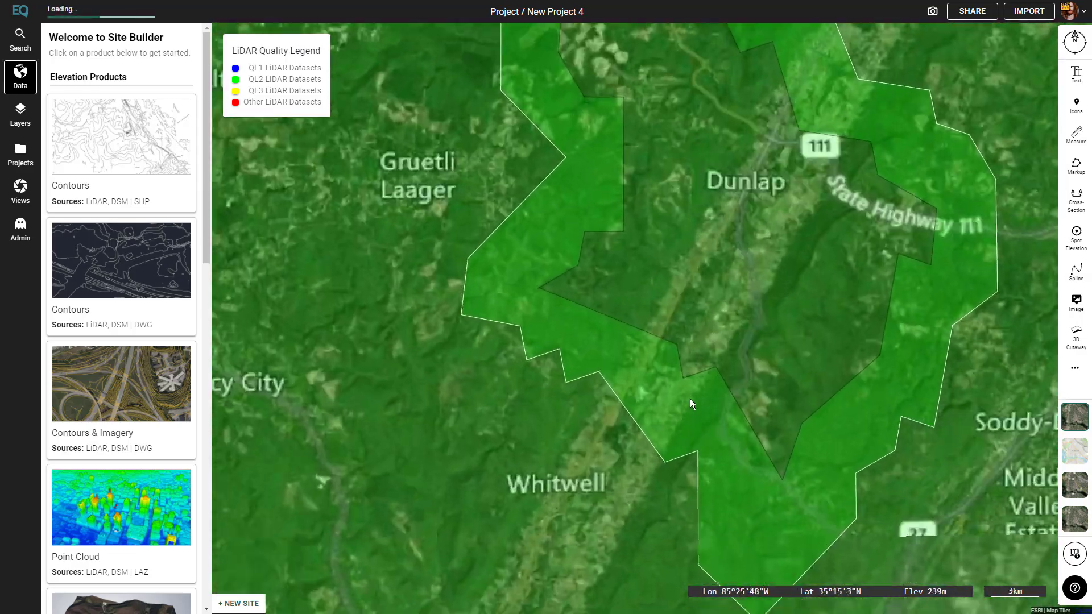
scroll(737, 270, "up", 10)
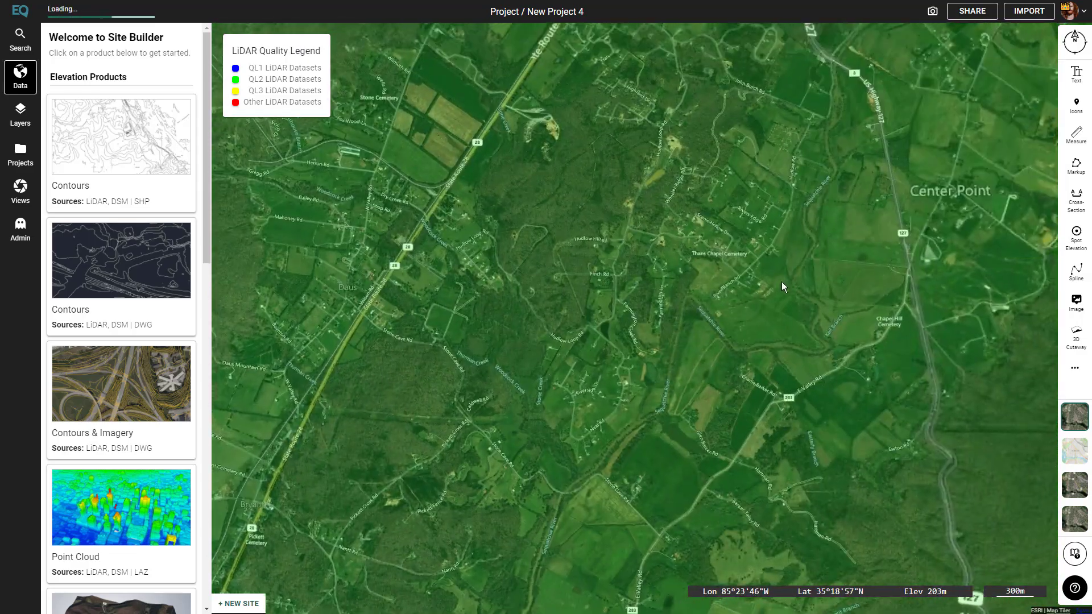
left_click_drag(781, 282, 489, 258)
scroll(653, 431, "up", 5)
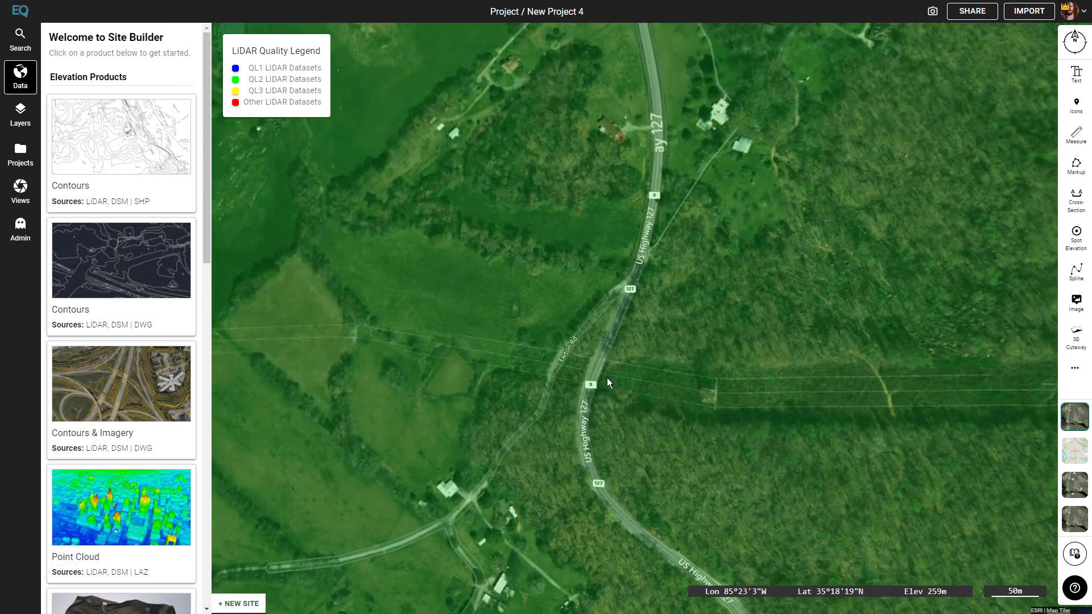
scroll(606, 378, "up", 2)
left_click_drag(610, 395, 645, 360)
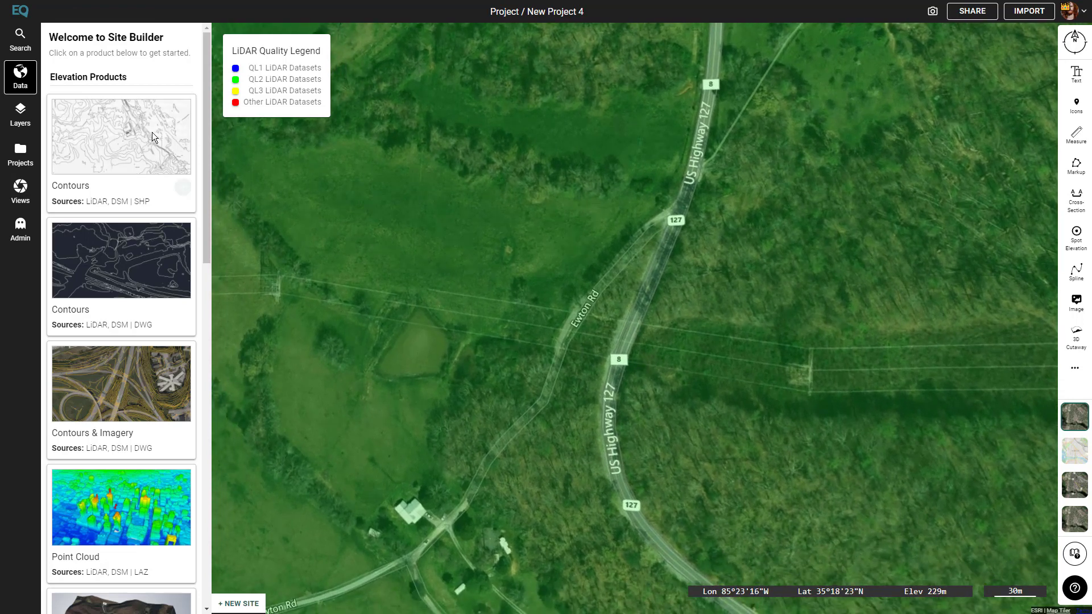
Hide and collapse the LiDAR Coverage layer group, then close the layer list.
left_click(27, 119)
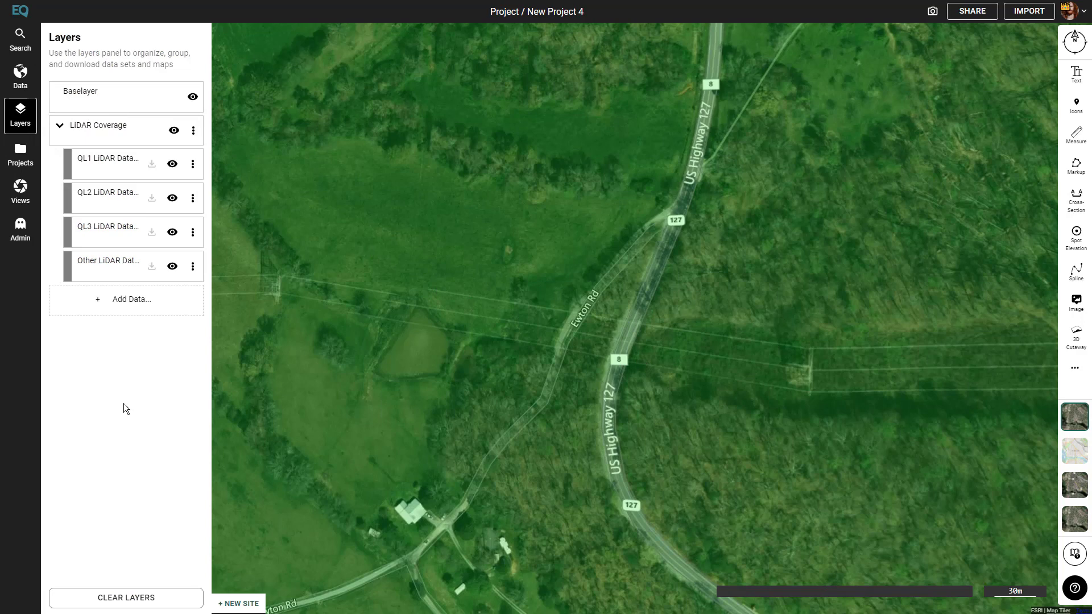
left_click(173, 130)
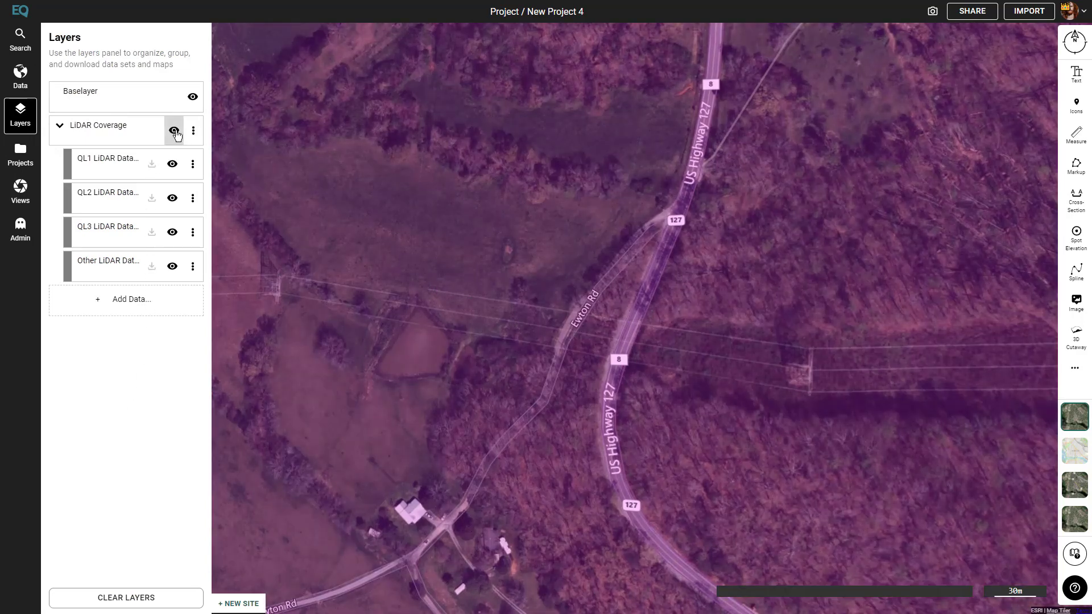
left_click(65, 133)
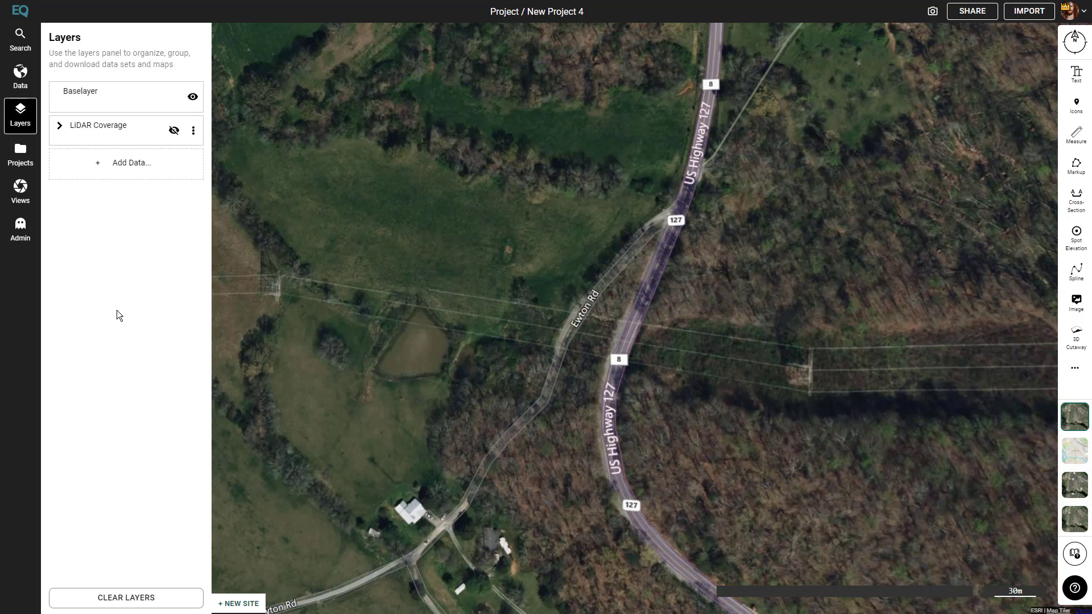
left_click(17, 121)
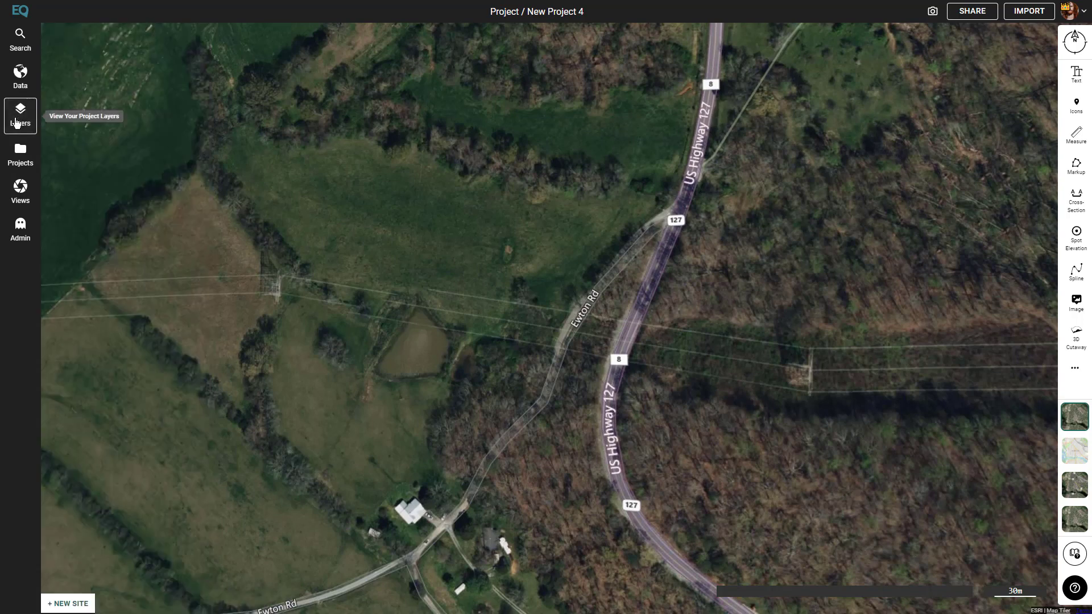
Add Site 1 with bounds centred on US Highway 127 where the power line corridor crosses it.
left_click(66, 604)
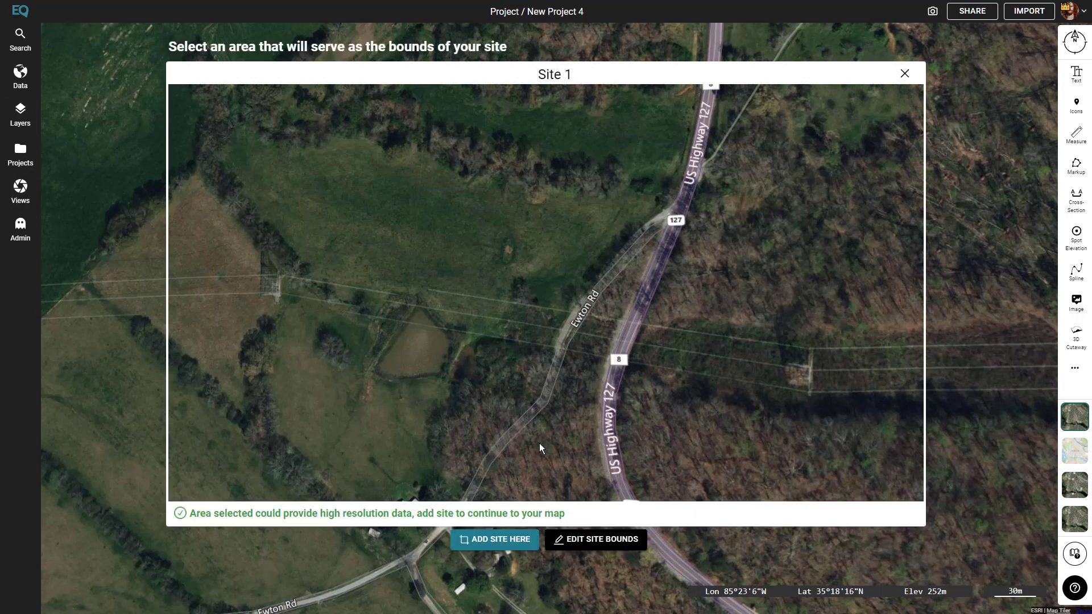
left_click_drag(630, 428, 545, 360)
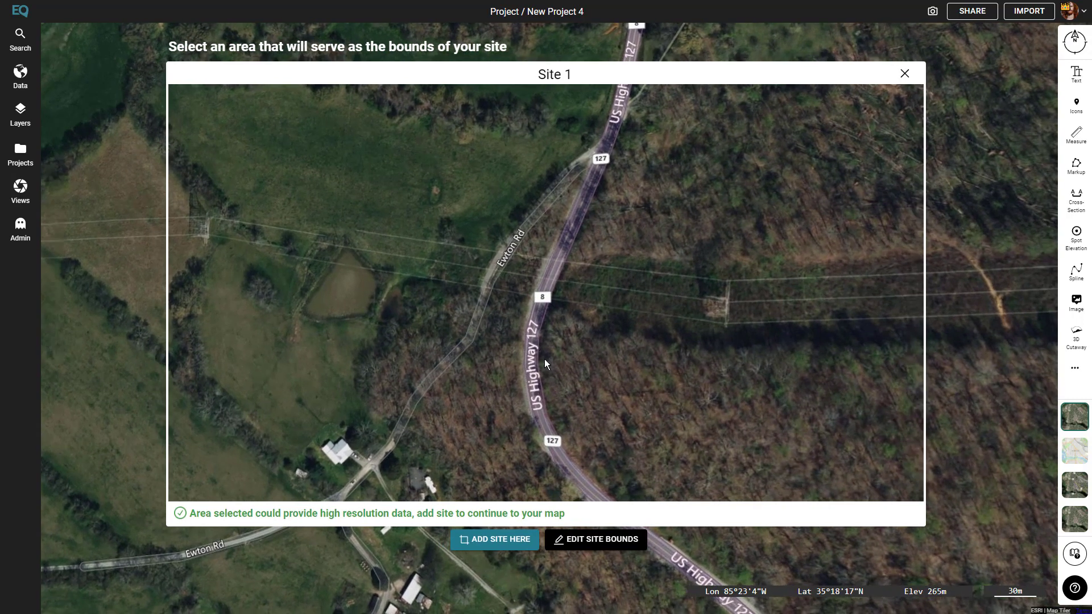
left_click(492, 543)
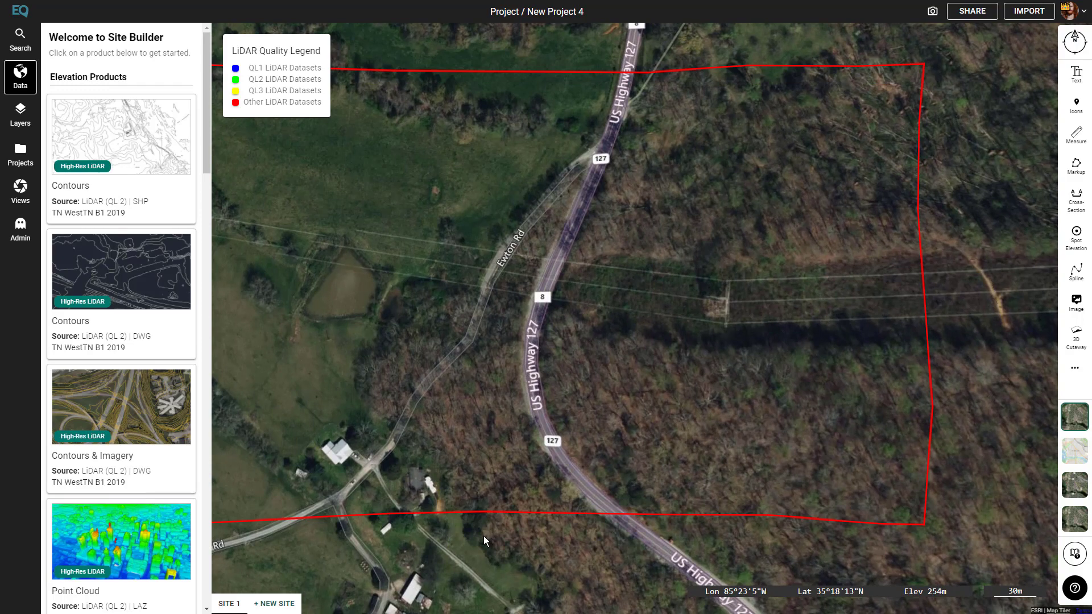
Add the high-resolution LiDAR Point Cloud product (QL 2, LAZ, TN WestTN B1 2019) to Site 1.
scroll(483, 536, "down", 3)
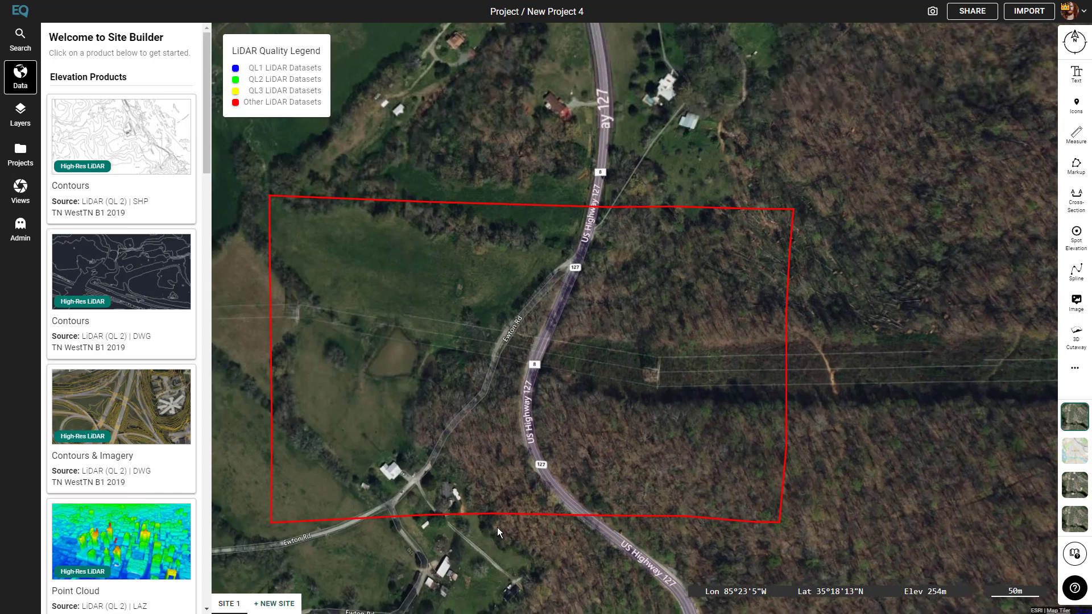
left_click_drag(497, 532, 512, 509)
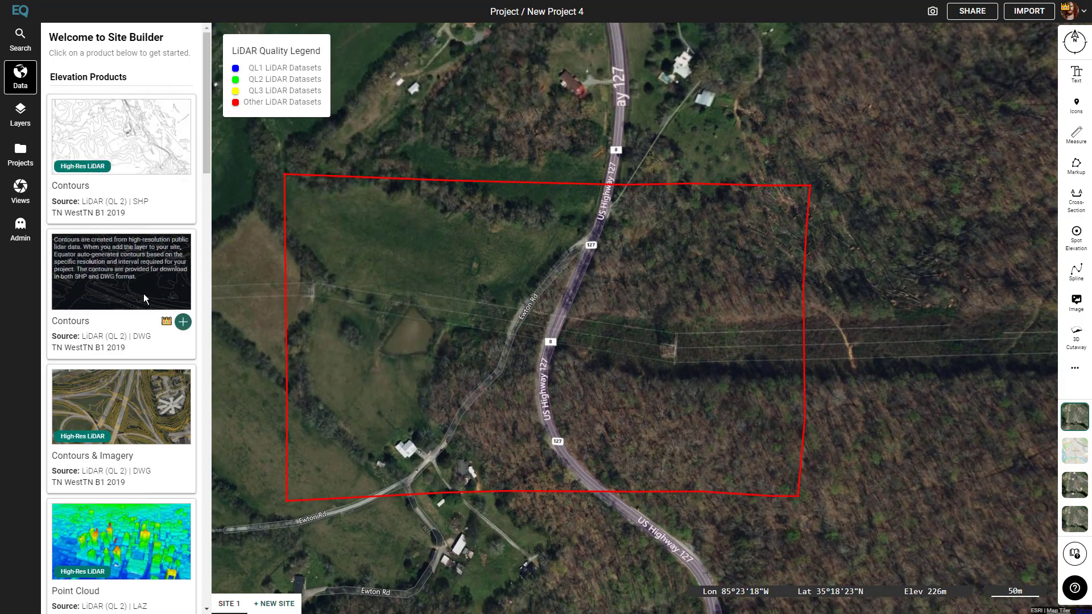
scroll(146, 521, "down", 3)
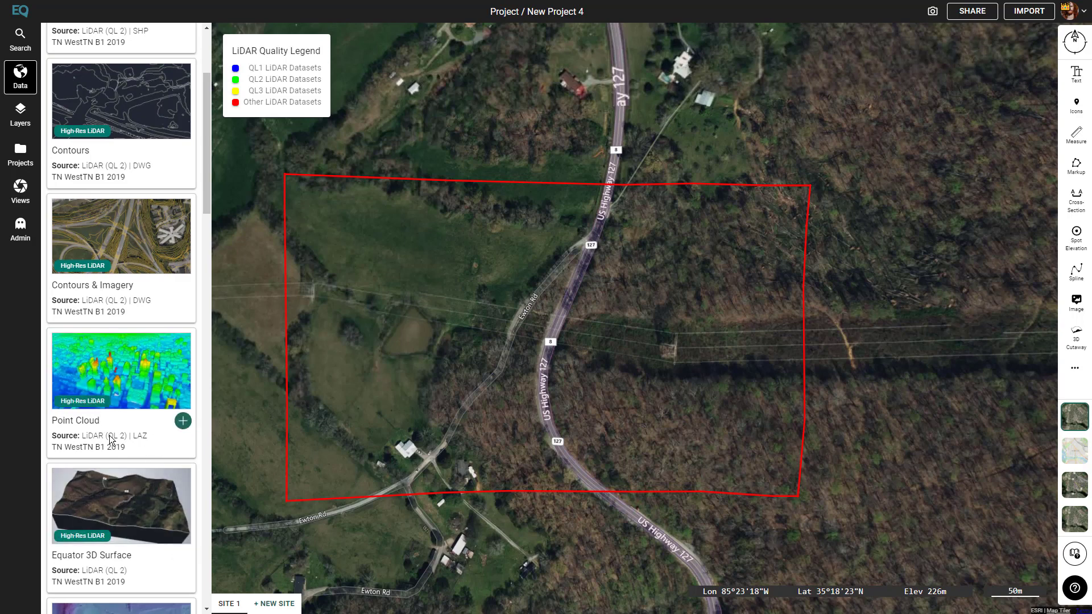
left_click(181, 425)
left_click(252, 435)
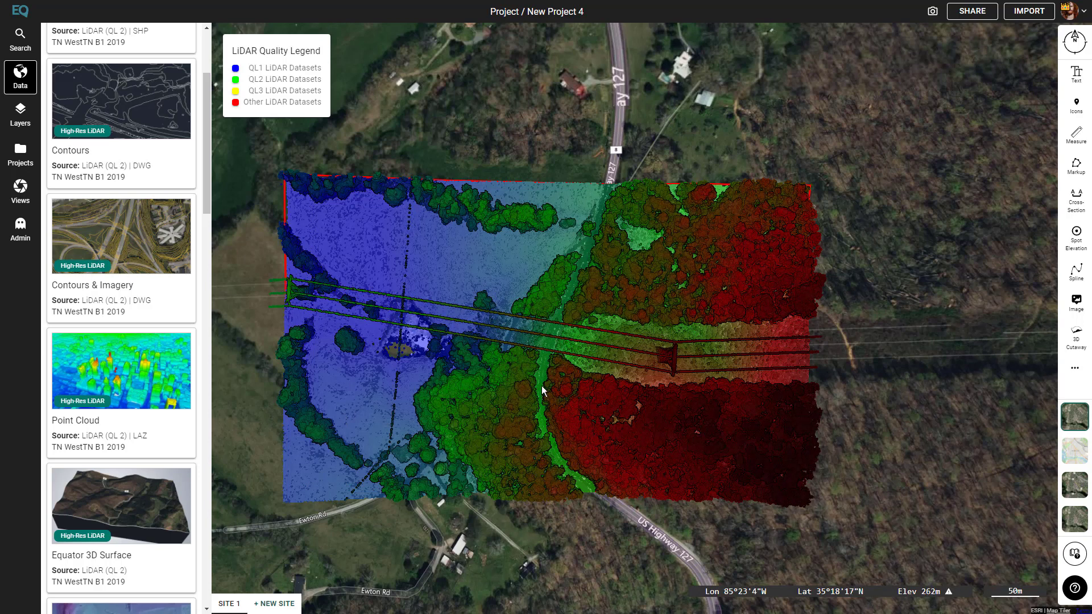
Inspect the site's point cloud from different angles and distances.
left_click_drag(557, 384, 575, 361)
middle_click_drag(575, 361, 633, 334)
scroll(620, 390, "up", 5)
middle_click_drag(505, 280, 474, 348)
scroll(557, 322, "up", 5)
scroll(587, 337, "down", 5)
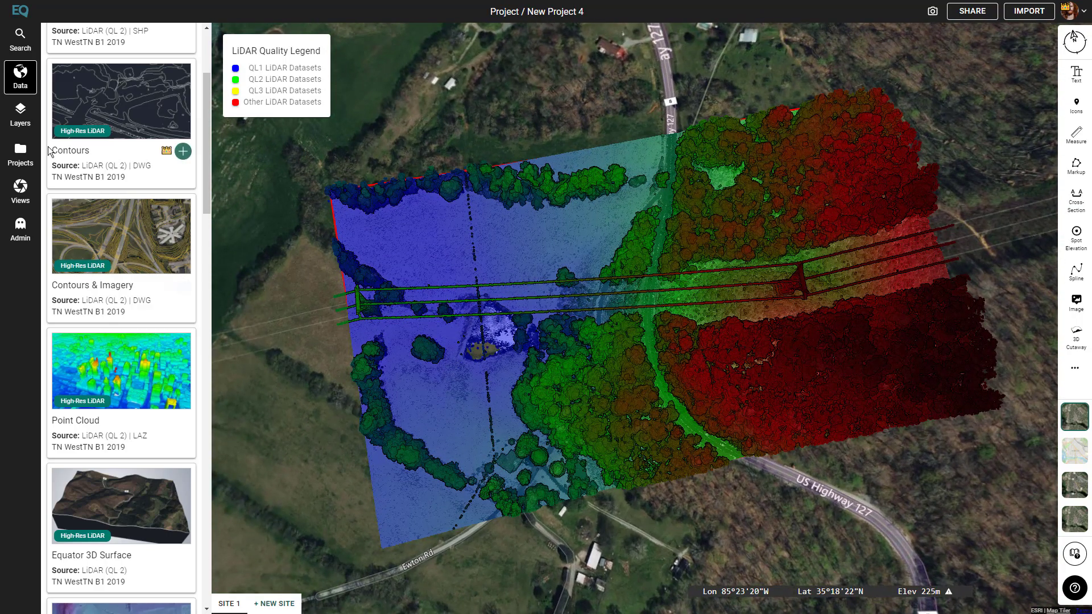
Hide the Site Limits layer of Site 1.
left_click(20, 113)
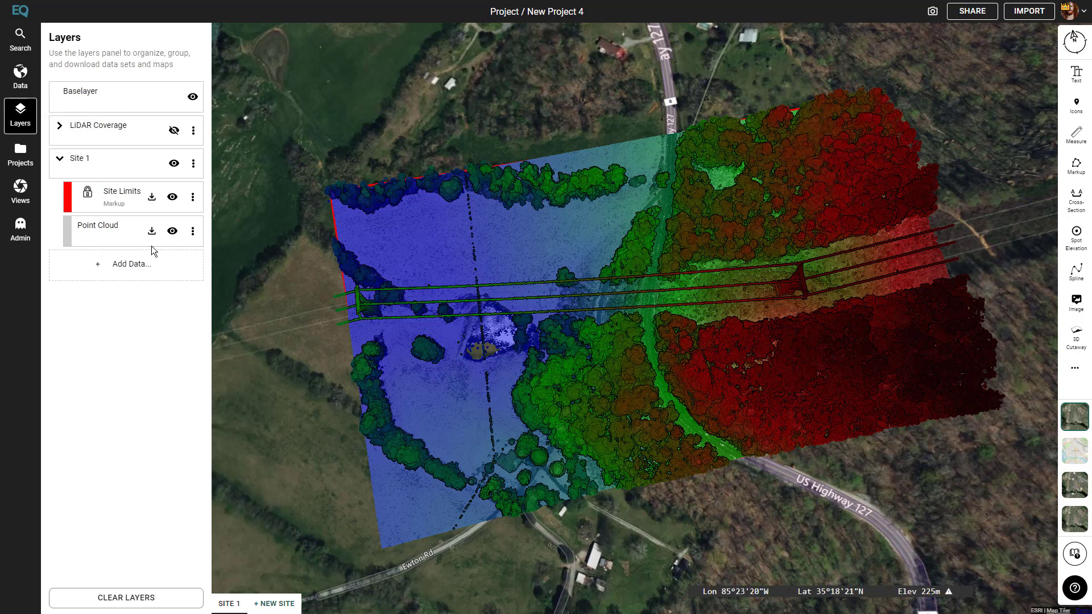
left_click(172, 197)
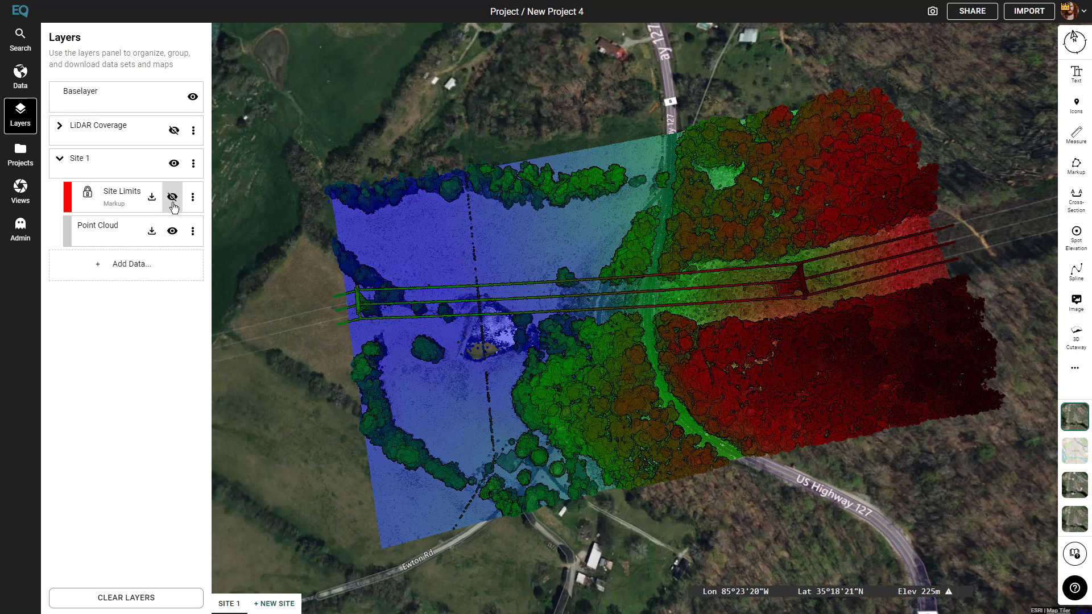
left_click_drag(271, 405, 275, 381)
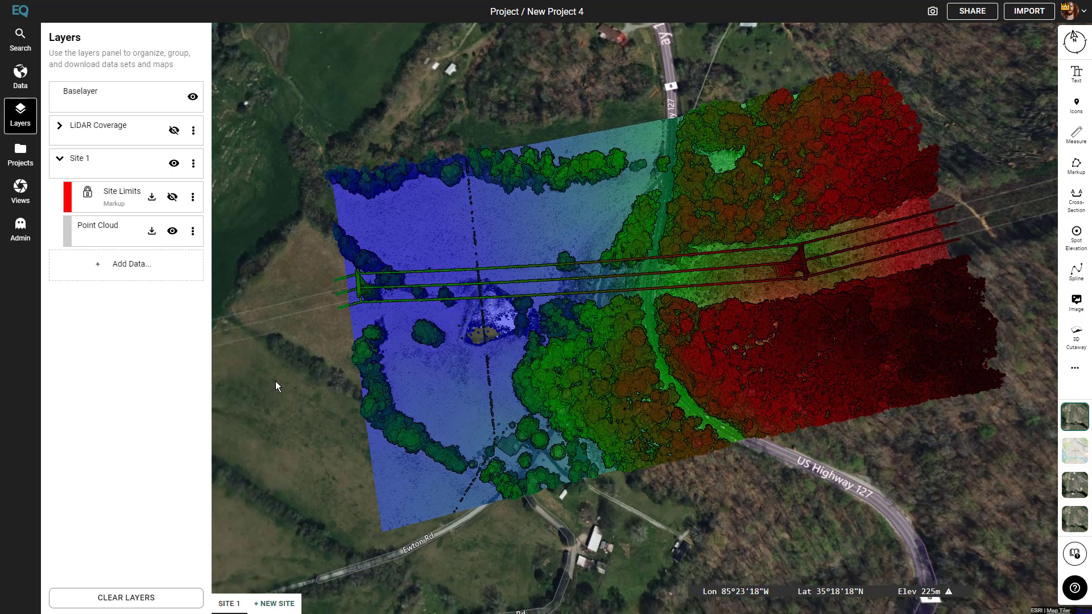
Open the Point Cloud layer's settings and review its advanced classification options.
left_click(101, 236)
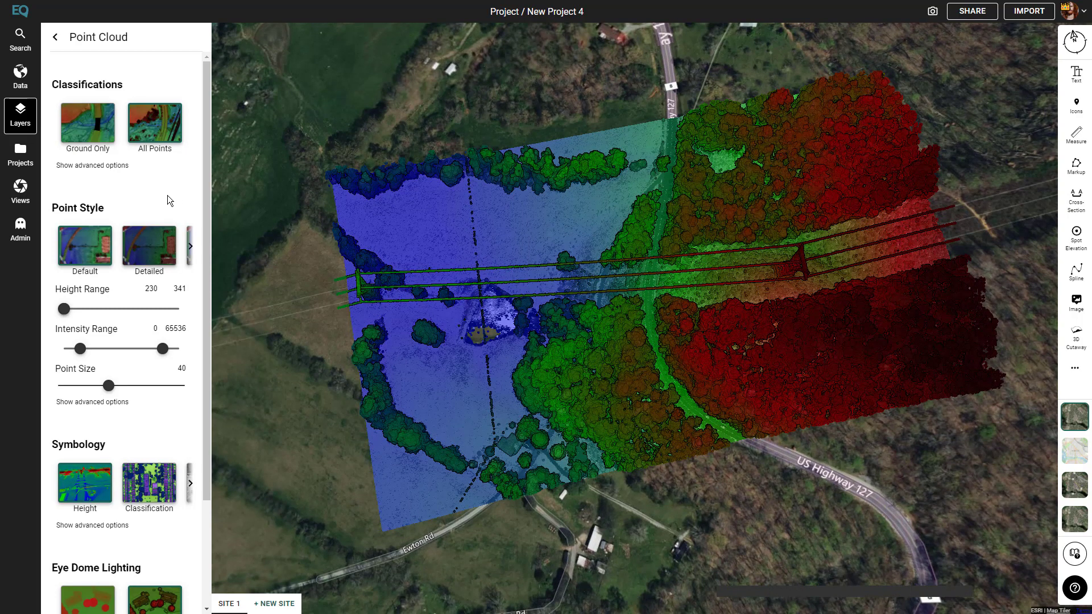
left_click(110, 167)
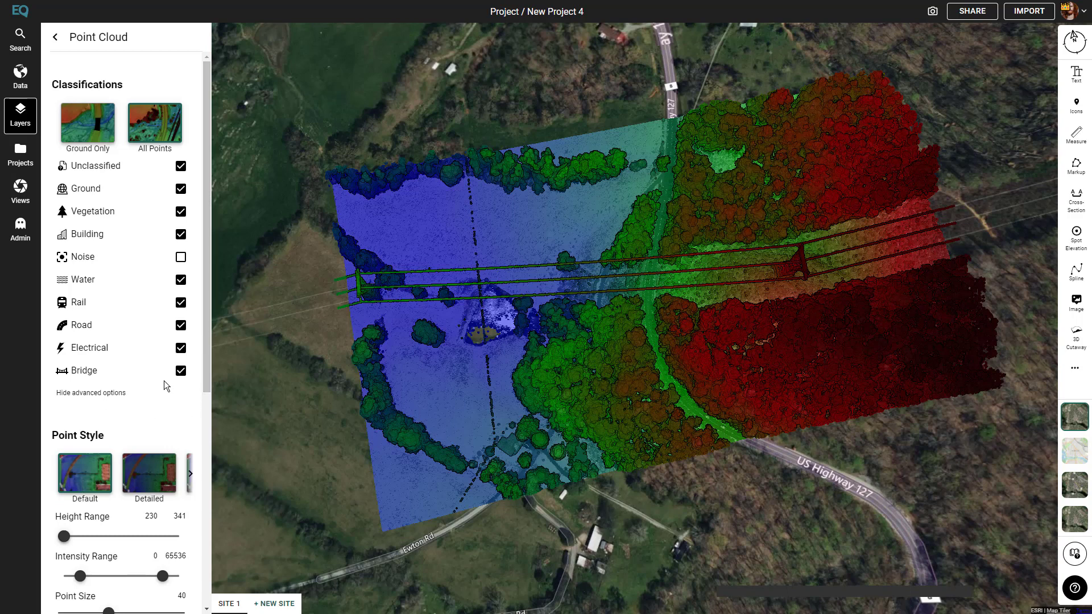
left_click(109, 393)
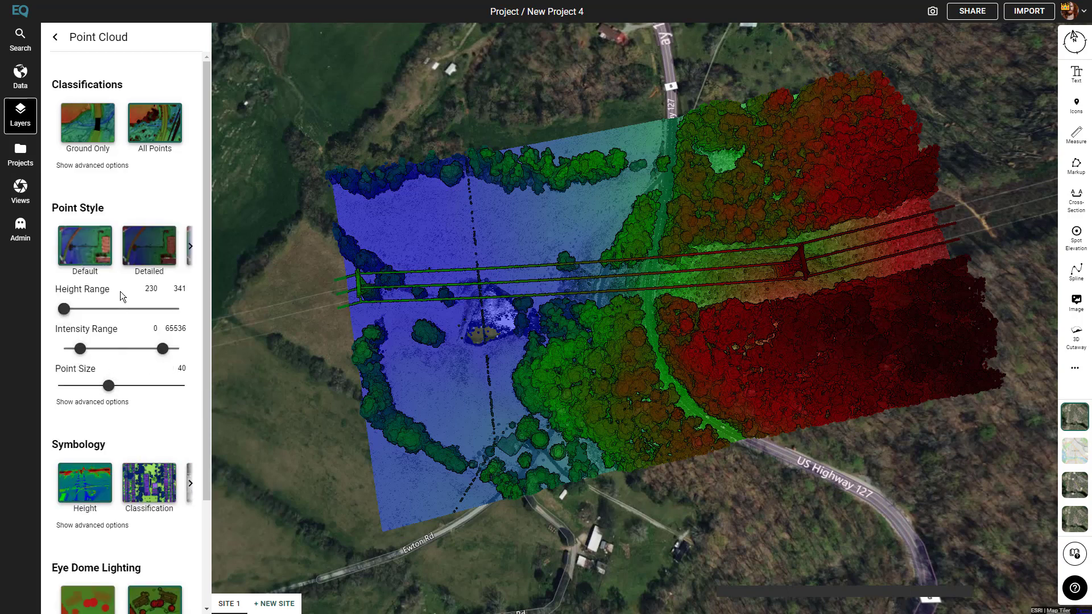
Try the Detailed and Filled point styles on the point cloud, then restore the Default style.
left_click(146, 250)
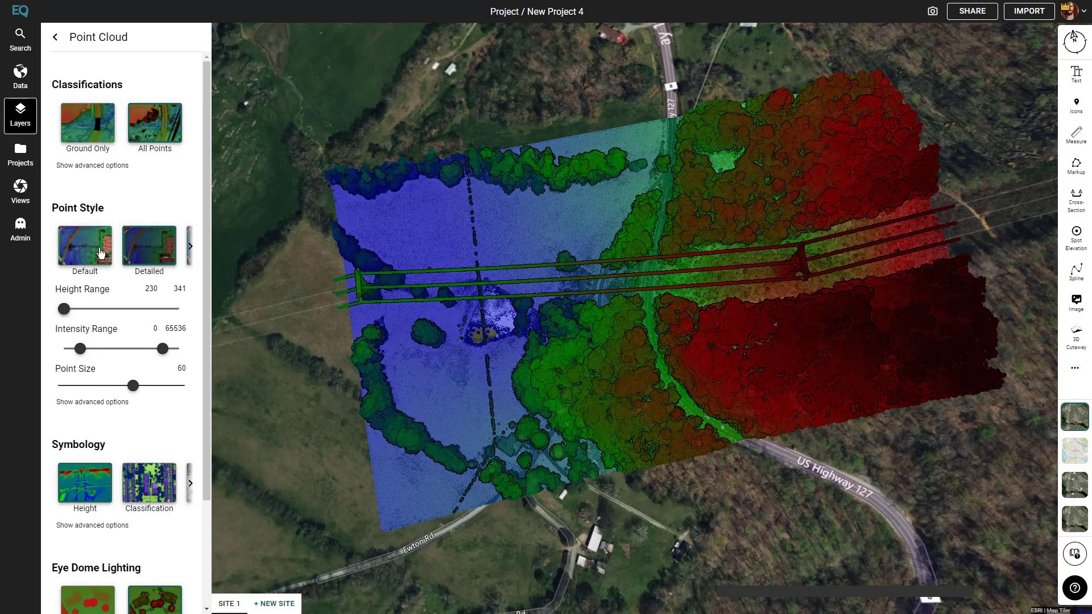
left_click(191, 245)
left_click(149, 254)
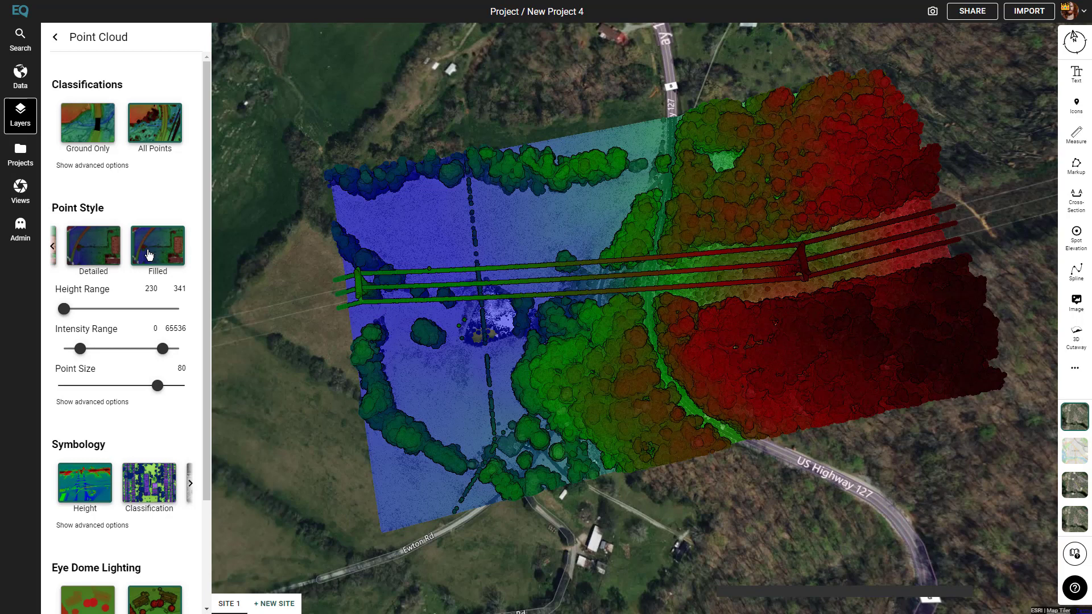
left_click(52, 247)
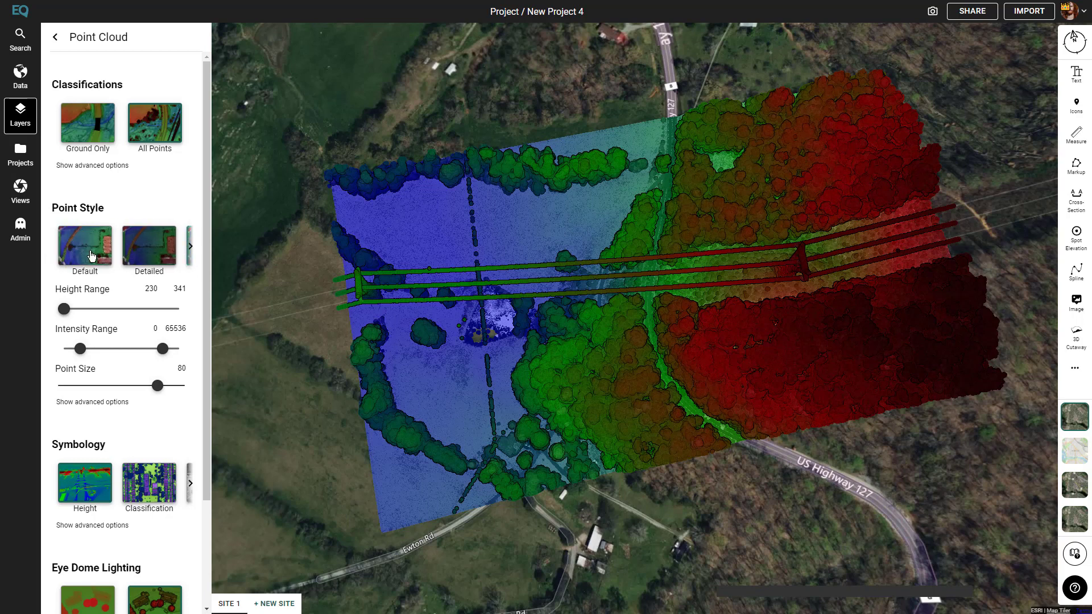
left_click(91, 255)
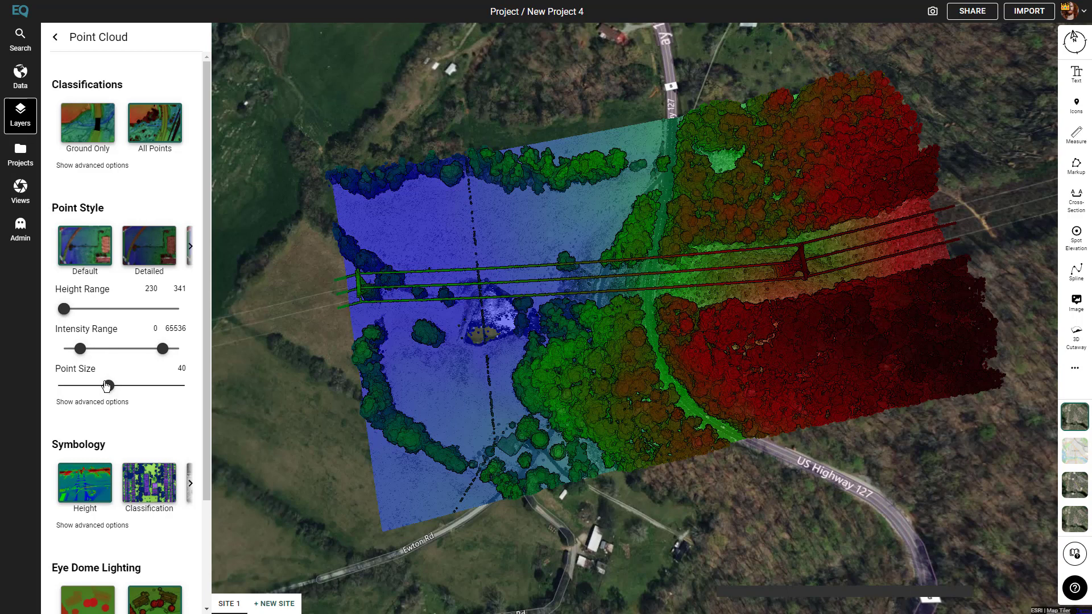
Adjust the point cloud's height range to a minimum of 208 and a maximum of 4550.
left_click_drag(66, 309, 170, 309)
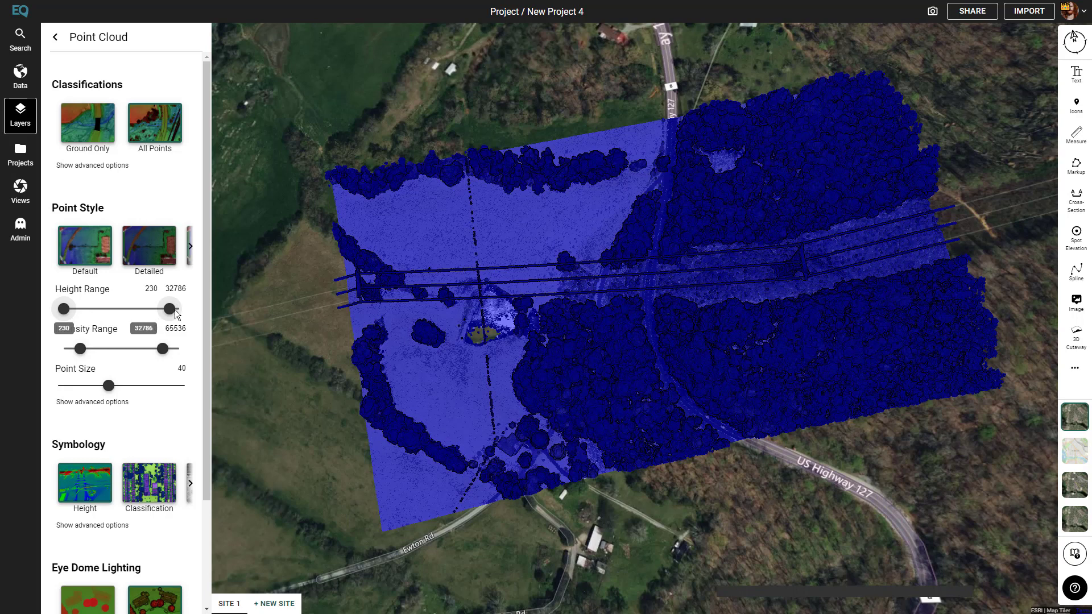
left_click_drag(96, 306, 63, 310)
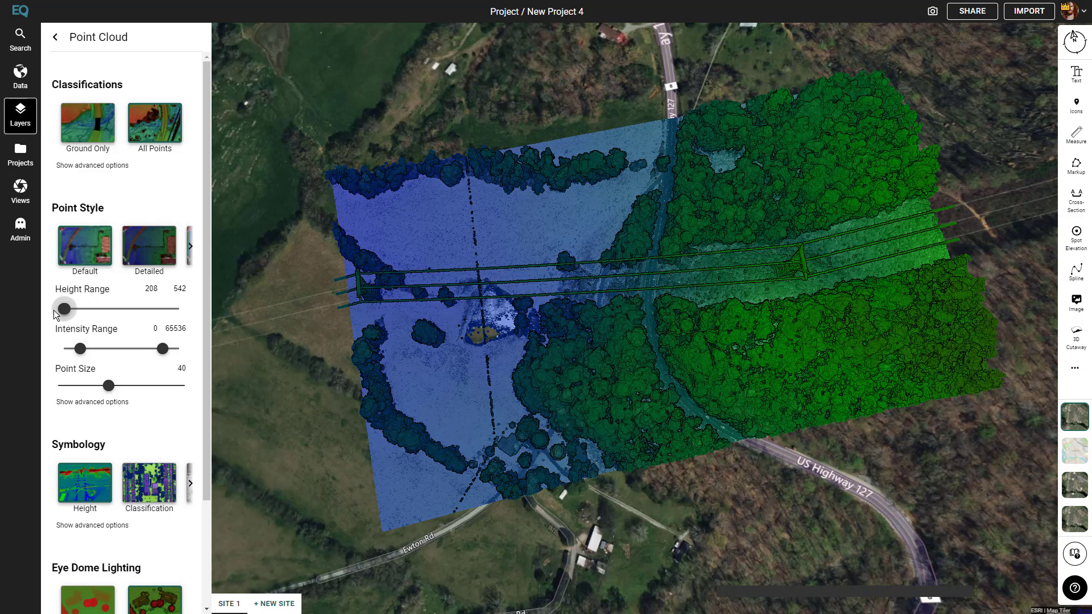
double_click(174, 289)
type("4550")
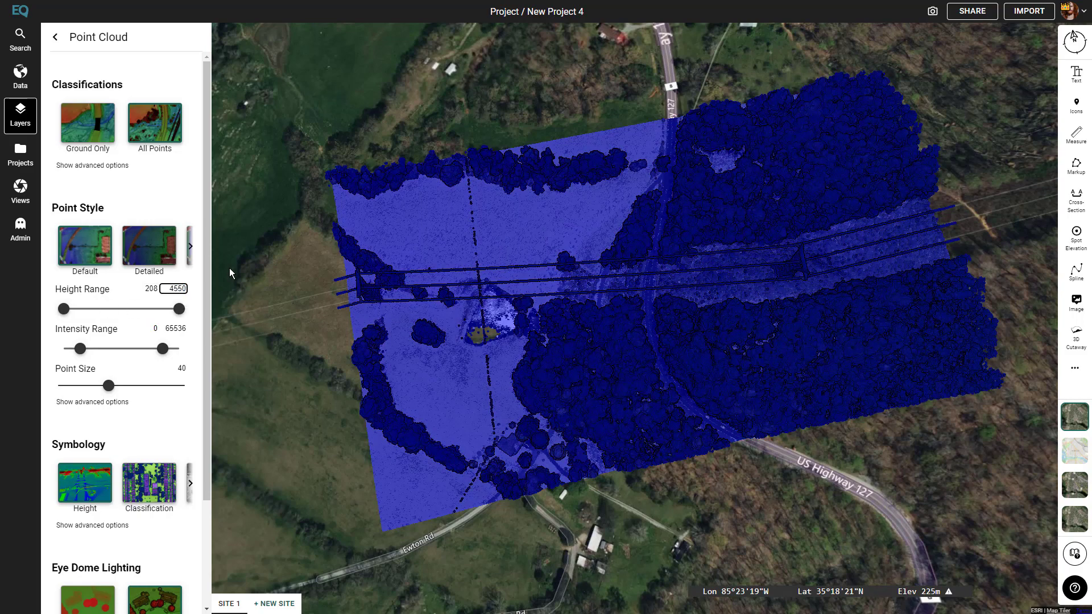
Set the point cloud's height range to a minimum of 225 and a maximum of 350.
key("BackSpace")
key("BackSpace")
type("0")
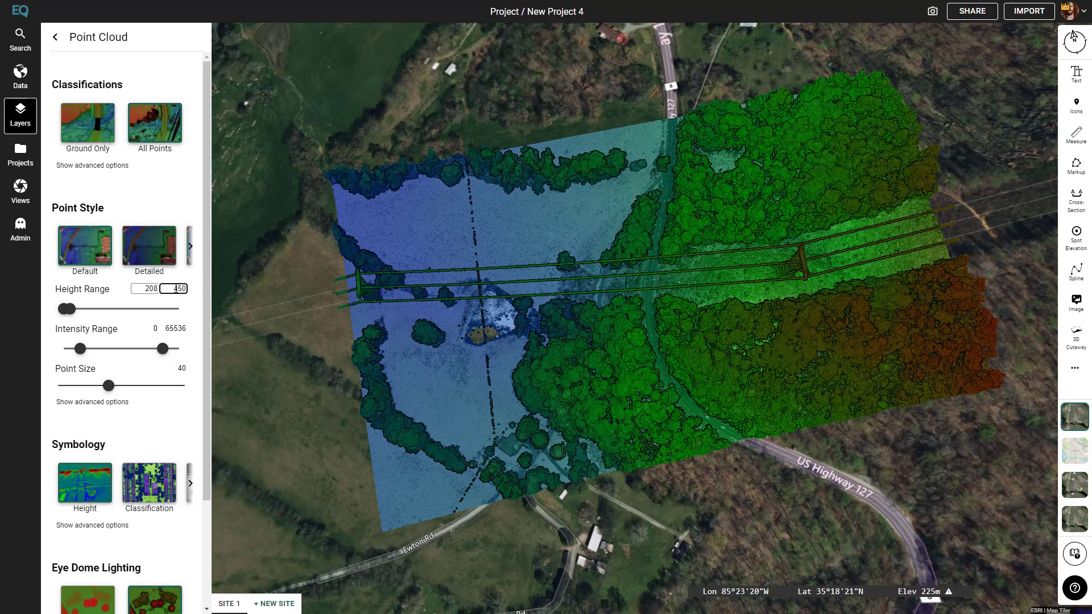
key("BackSpace")
type("3")
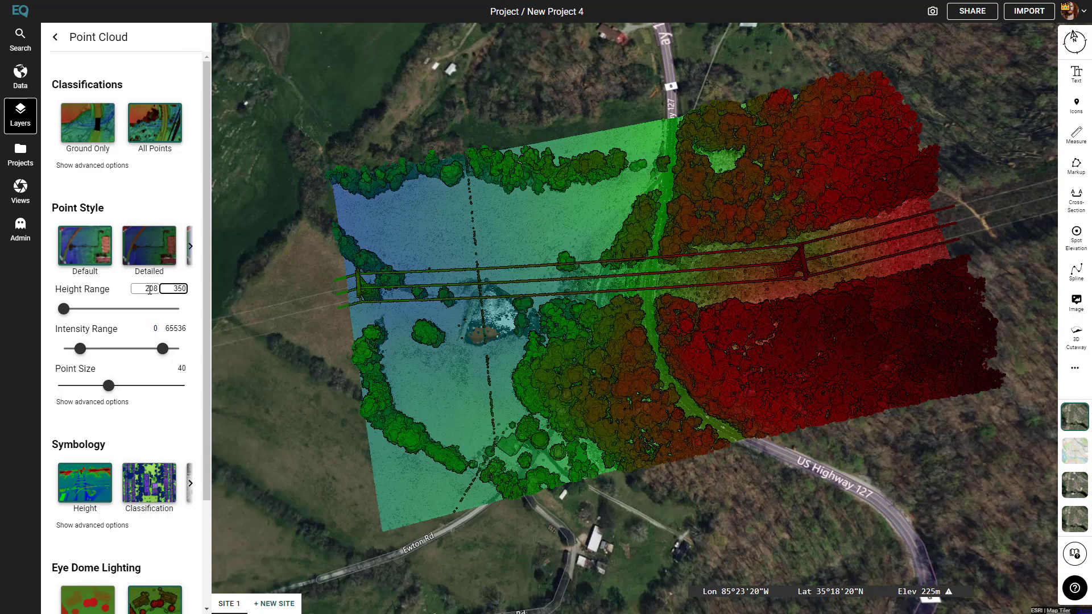
type("25")
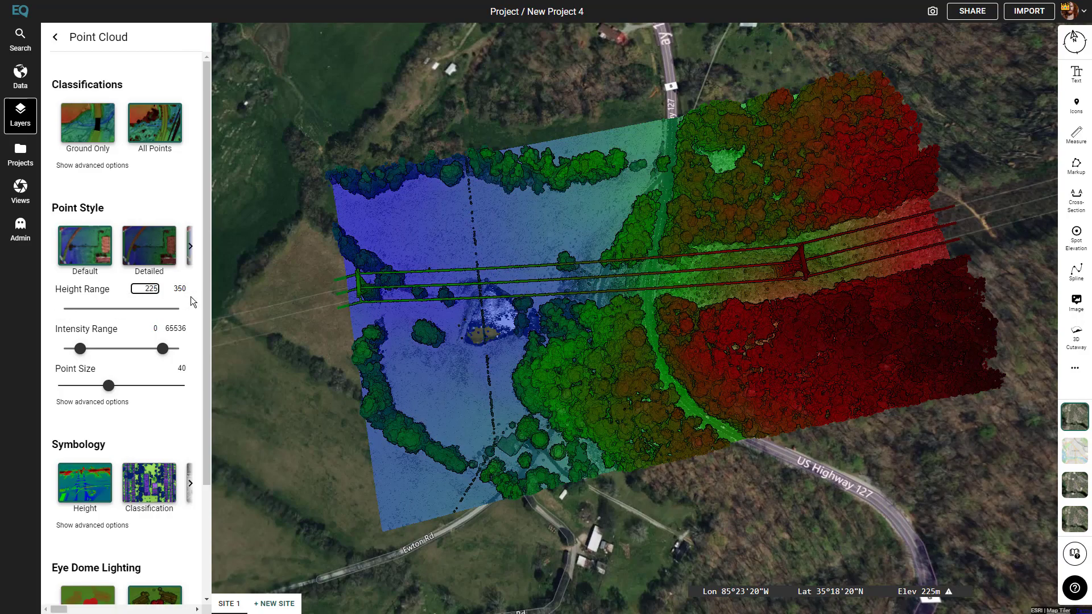
mouse_move(630, 390)
middle_mouse_down()
mouse_move(616, 362)
mouse_move(663, 349)
mouse_move(677, 317)
mouse_move(584, 394)
mouse_move(635, 380)
middle_mouse_up()
middle_click_drag(571, 346, 532, 370)
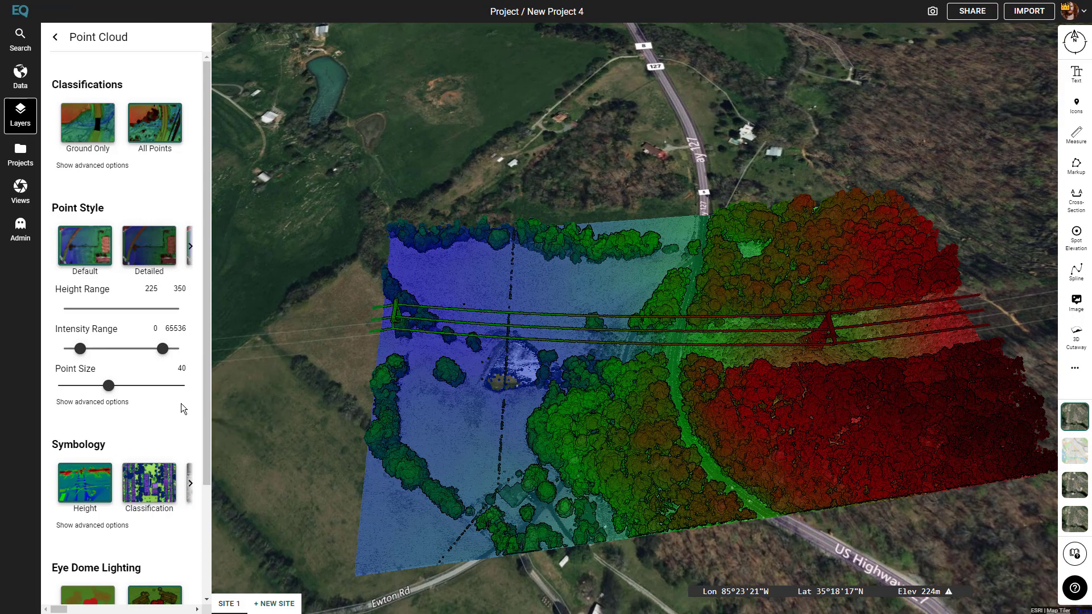
Check the intensity range limits without altering them, and set the point size to 41.
mouse_move(163, 349)
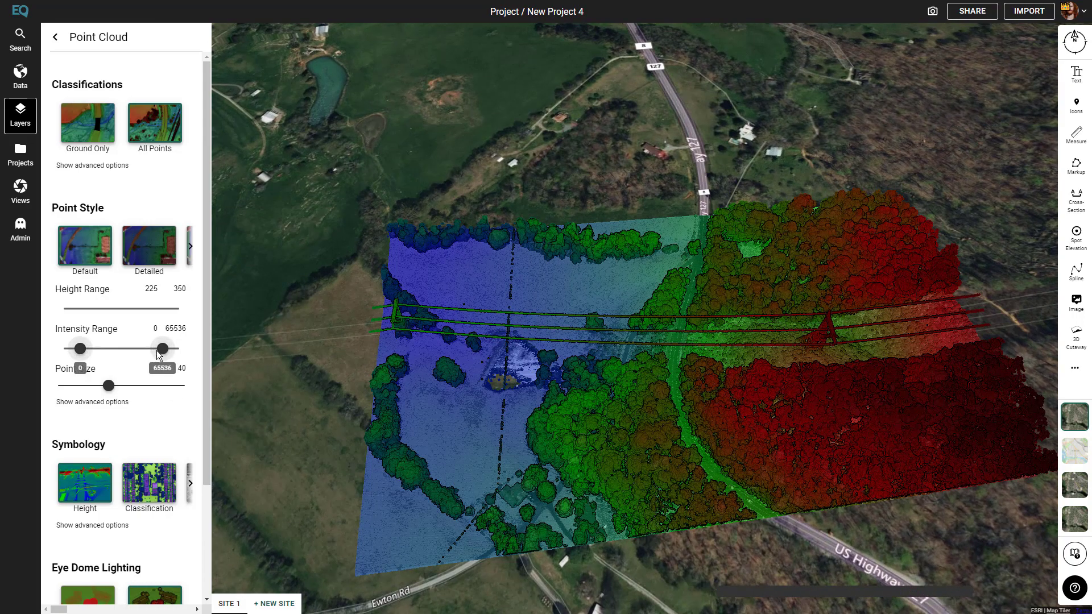
mouse_move(80, 349)
left_mouse_down()
mouse_move(134, 343)
mouse_move(81, 349)
left_mouse_up()
scroll(729, 549, "up", 5)
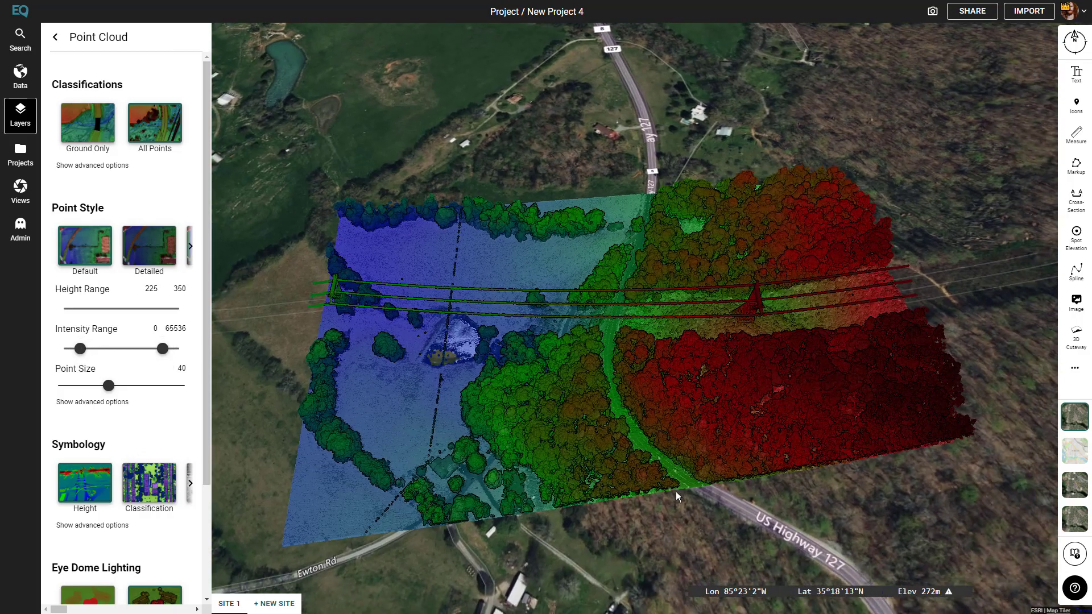
scroll(666, 510, "up", 3)
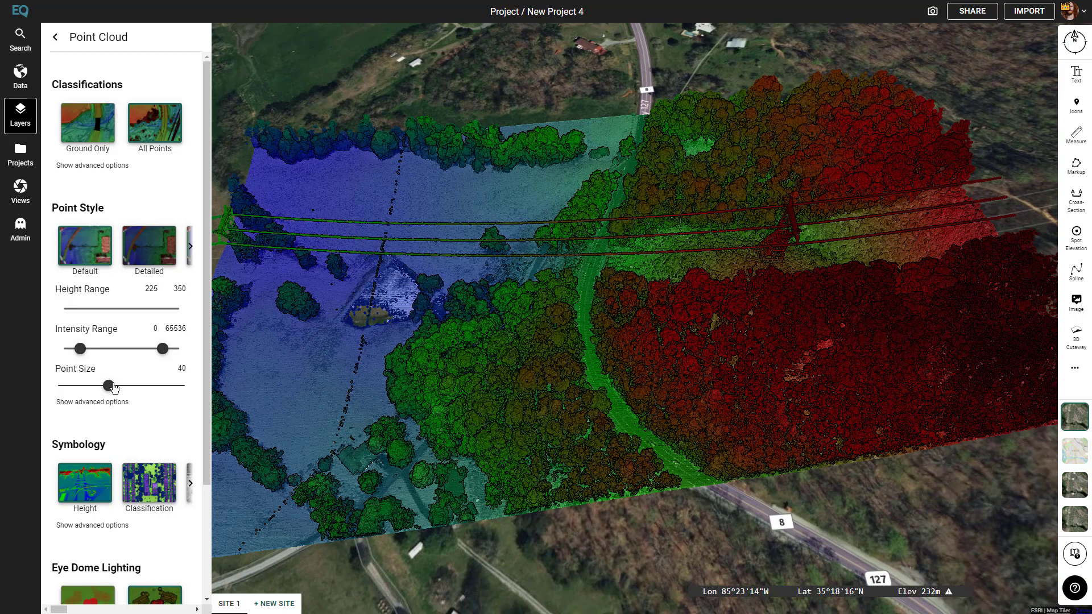
mouse_move(106, 387)
left_mouse_down()
mouse_move(158, 387)
mouse_move(94, 389)
mouse_move(112, 389)
left_mouse_up()
middle_click_drag(506, 541, 527, 530)
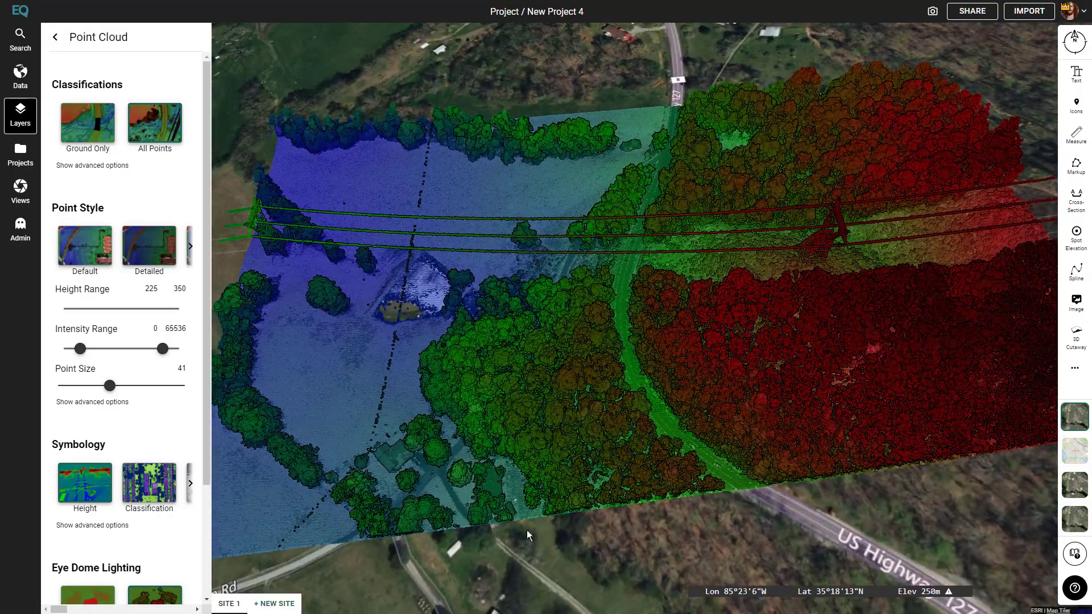
Reveal the advanced point style options and try the Square, Paraboloid and Shadow point shapes, then restore Circle.
left_click(97, 402)
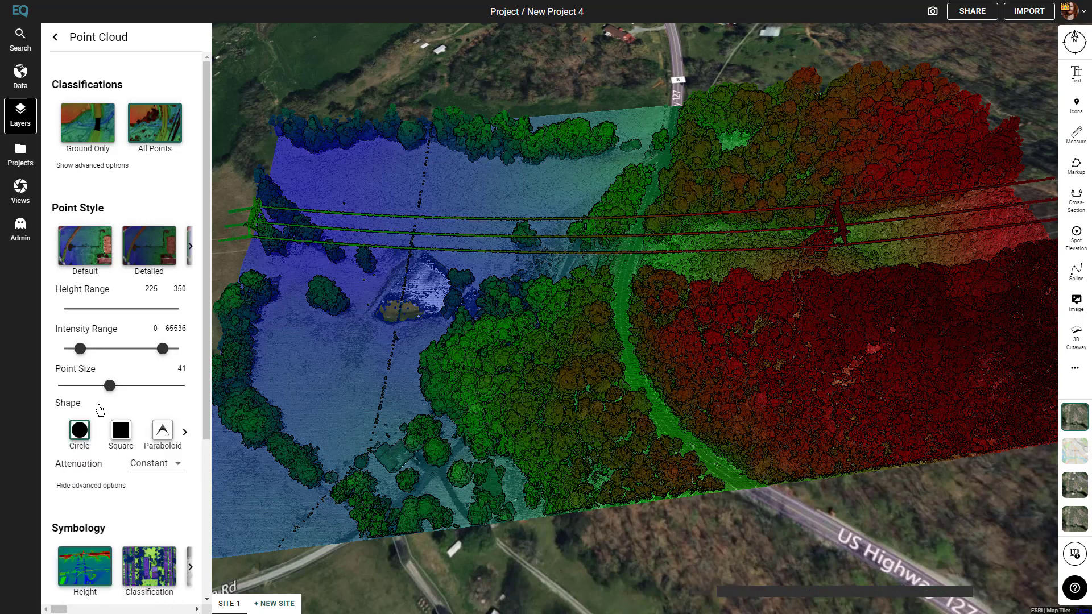
left_click(123, 433)
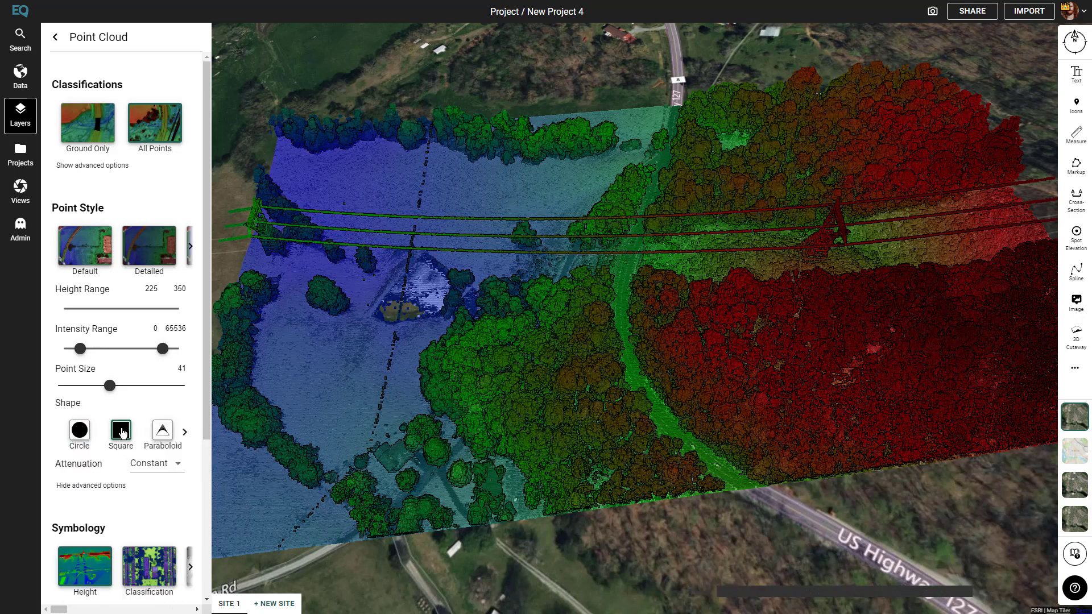
left_click(163, 432)
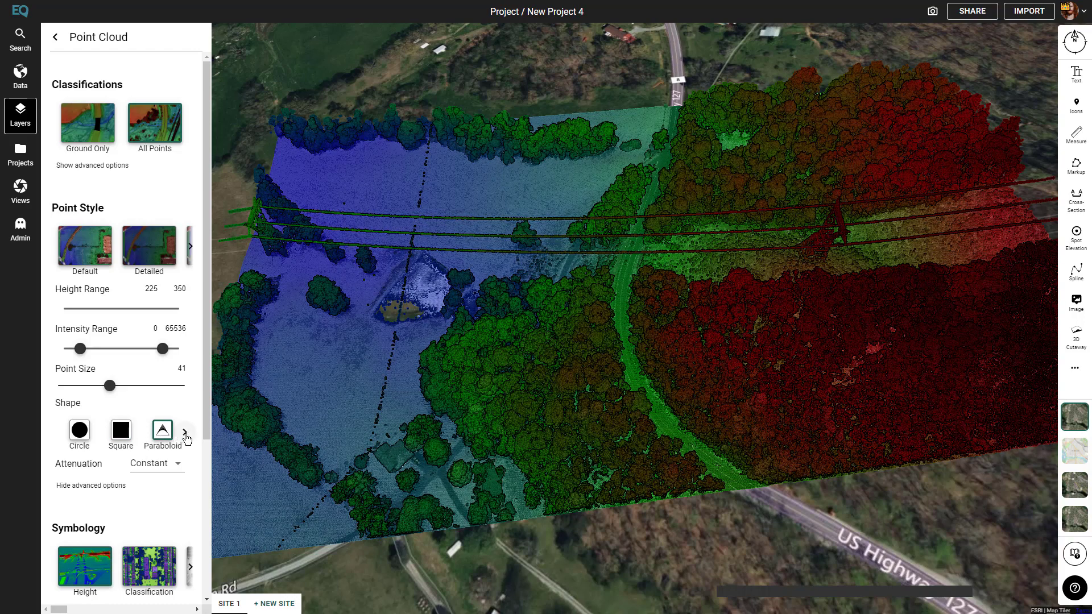
left_click(185, 432)
left_click(163, 435)
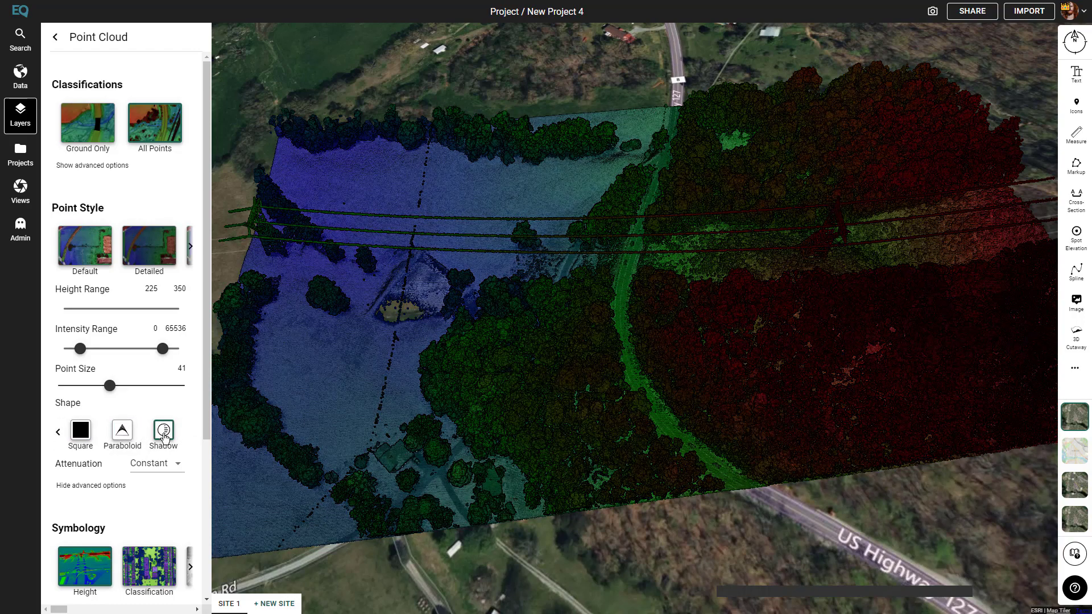
left_click(58, 432)
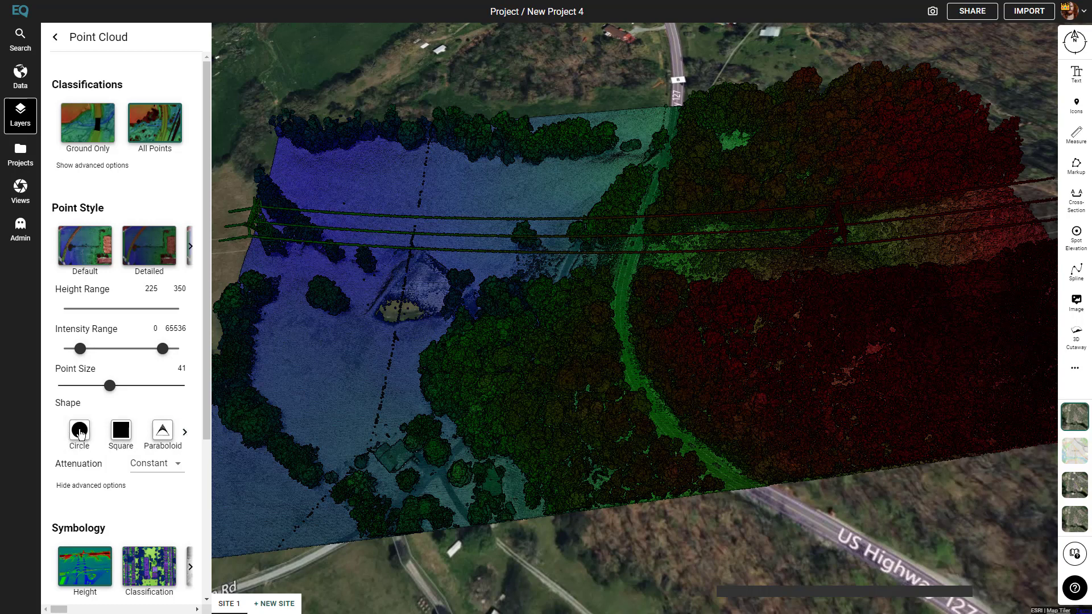
left_click(80, 433)
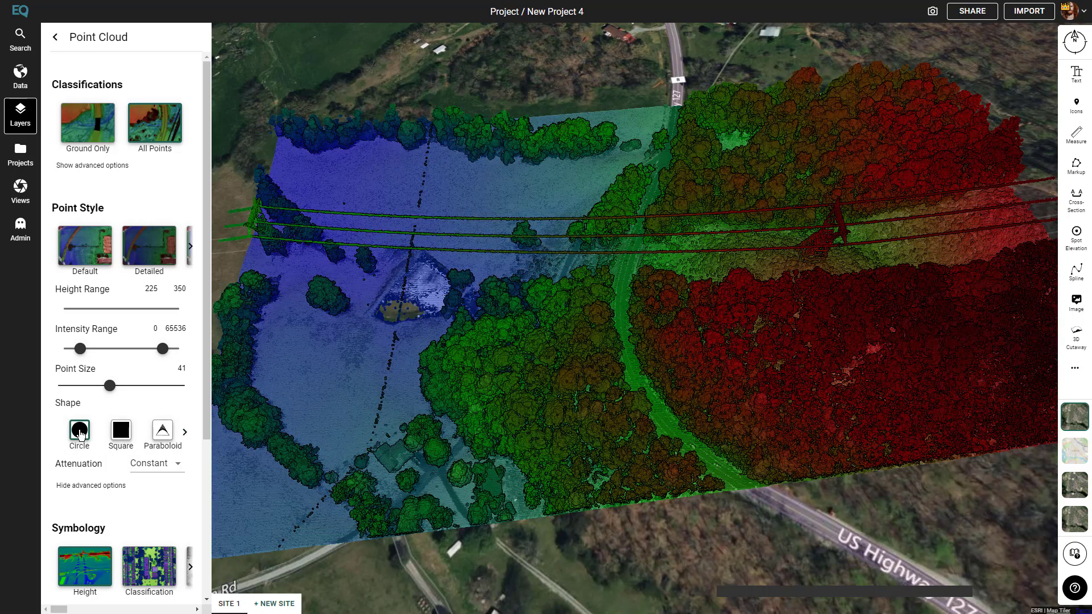
Try Adaptive and Fixed point attenuation, then restore Constant and collapse the advanced point style options.
left_click(175, 465)
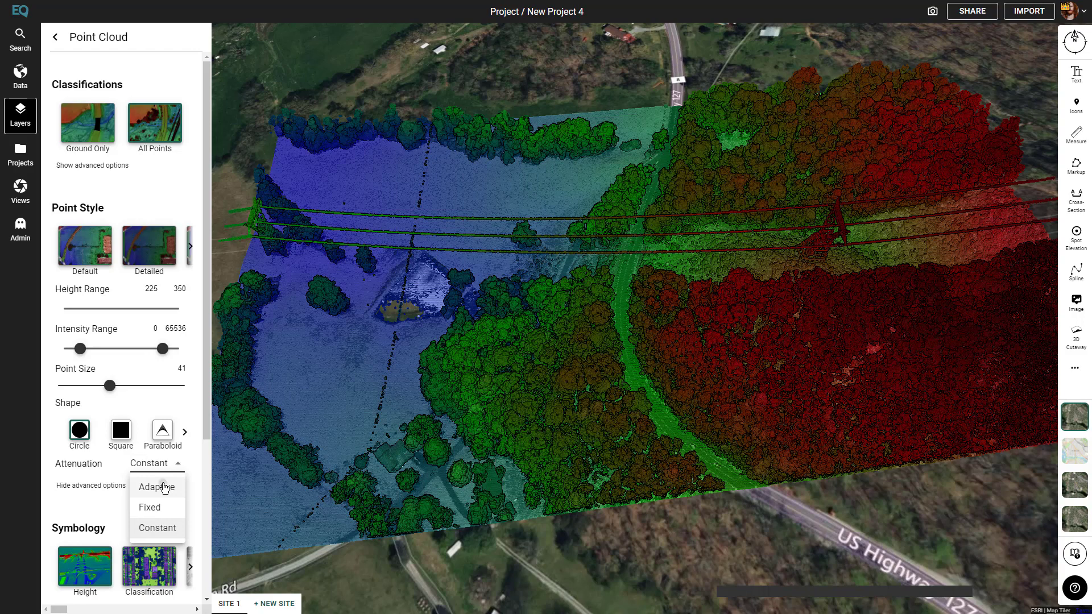
left_click(163, 485)
left_click(171, 464)
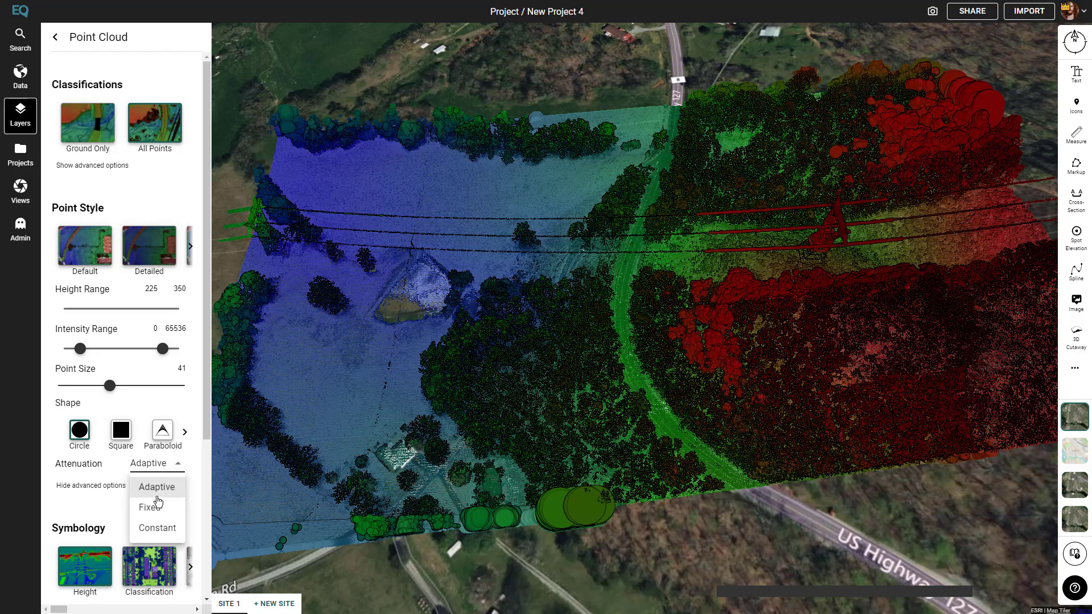
left_click(158, 508)
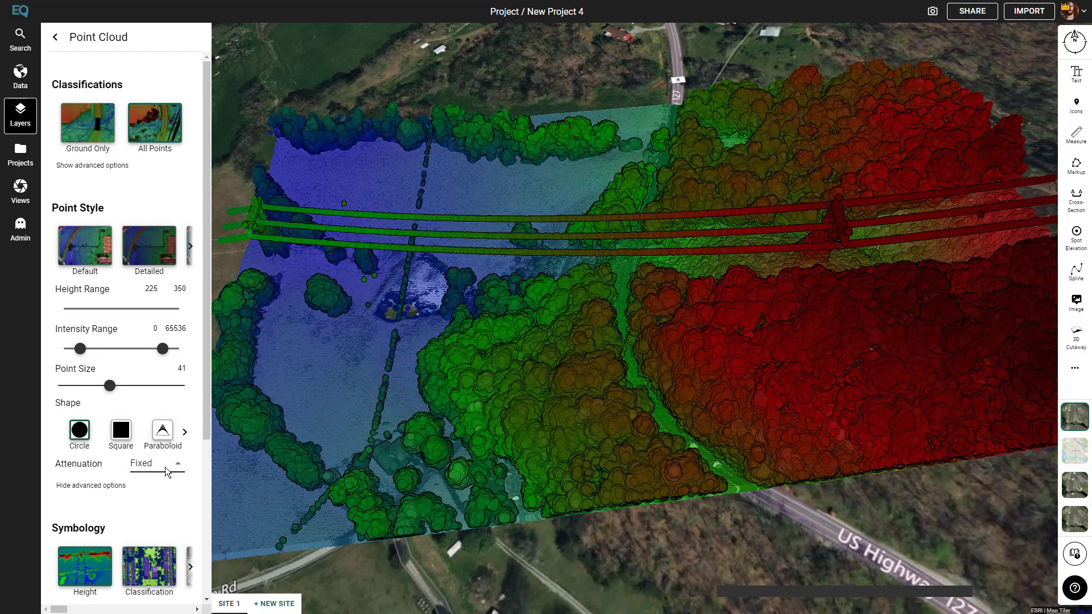
left_click(164, 467)
left_click(154, 528)
left_click_drag(230, 536, 249, 502)
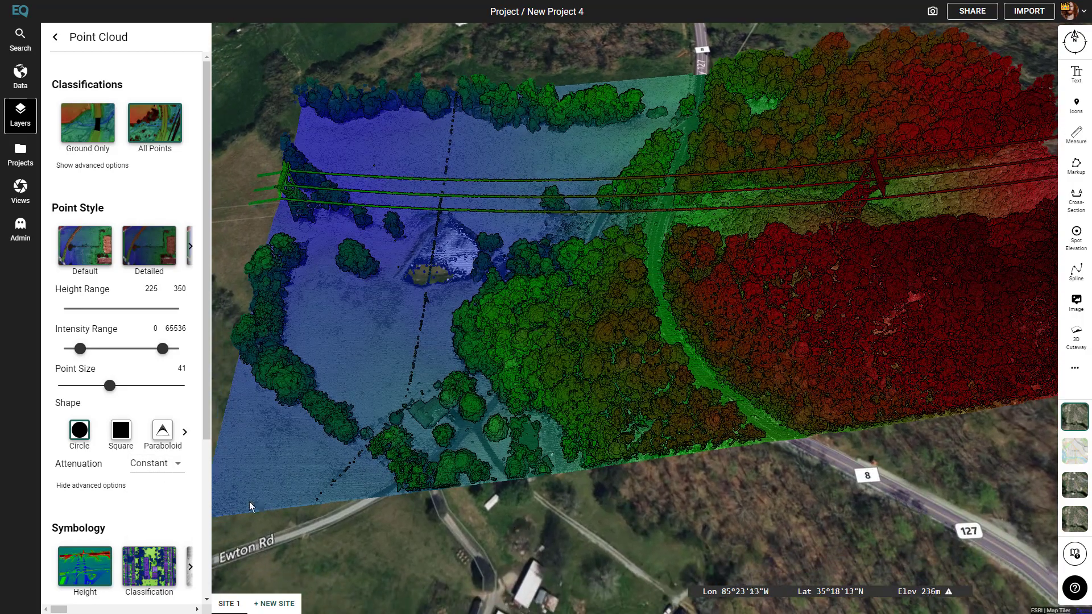
left_click(114, 486)
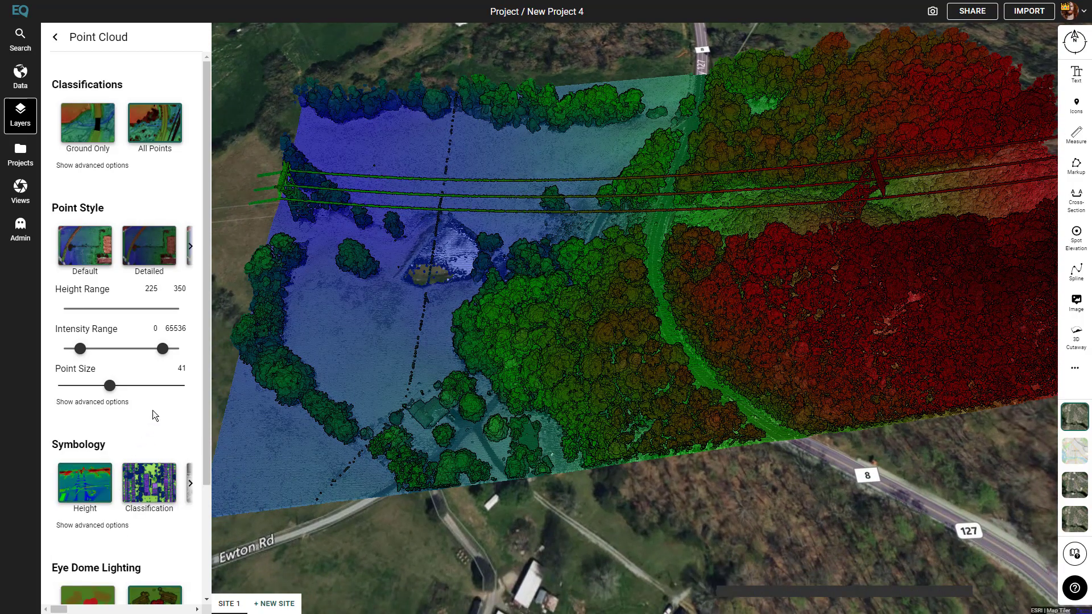
Try the Classification and Intensity symbologies on the point cloud, then restore the Height symbology.
scroll(155, 407, "down", 2)
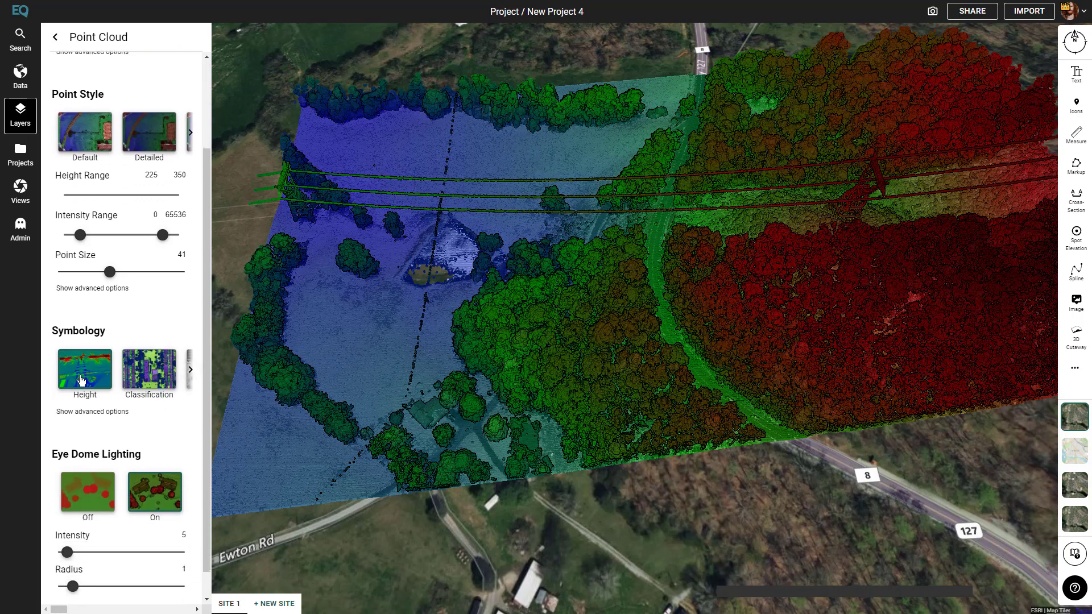
left_click(160, 380)
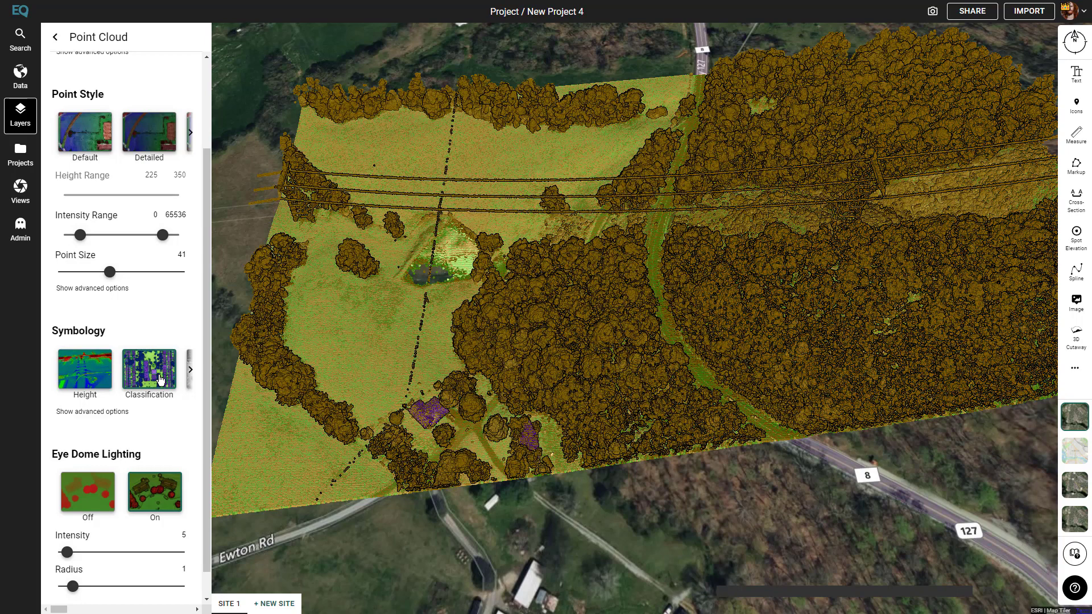
left_click(190, 370)
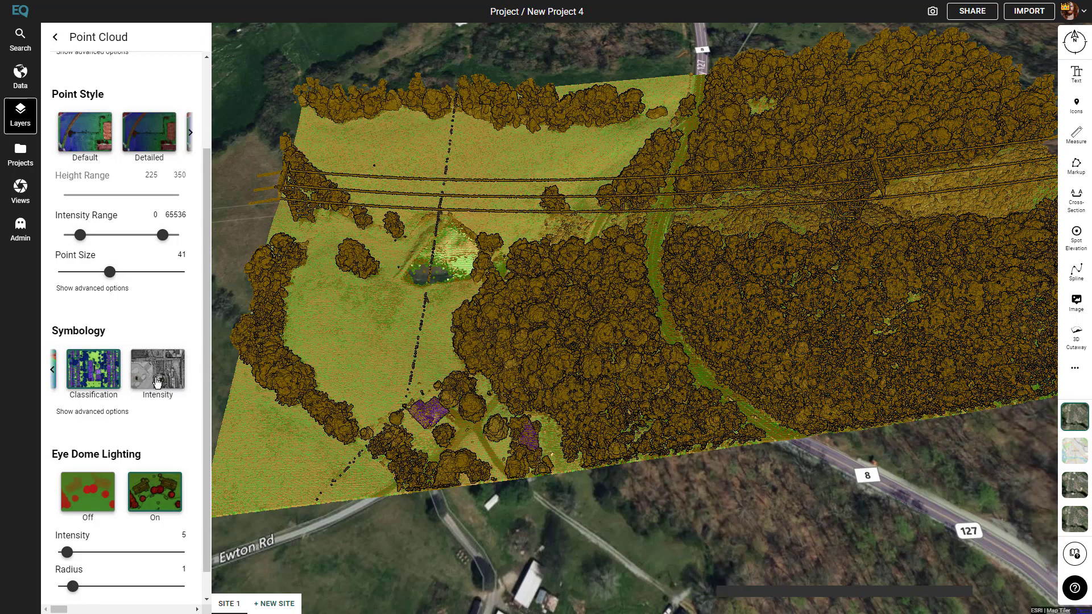
left_click(158, 380)
left_click(53, 371)
left_click(88, 378)
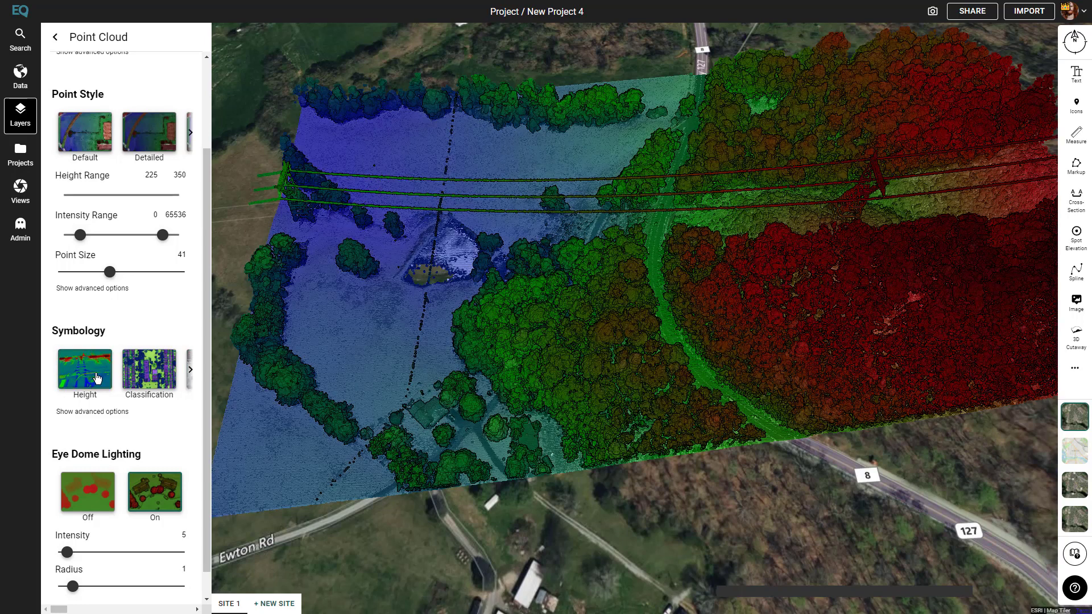
Review the advanced symbology options, from True Color to Classification, and collapse them again.
left_click(98, 412)
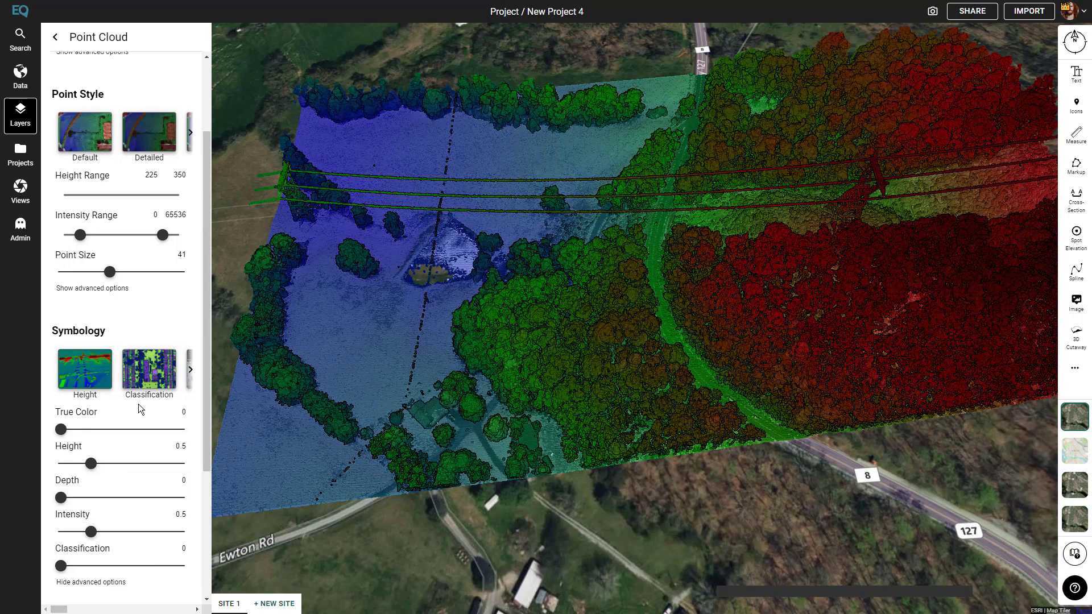
scroll(182, 411, "down", 1)
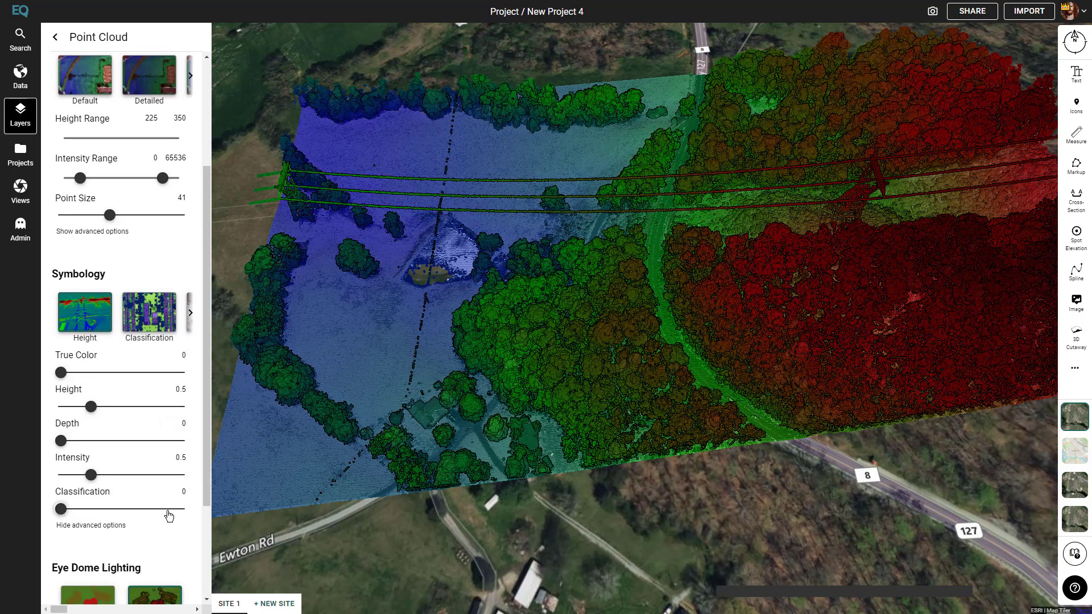
left_click(102, 526)
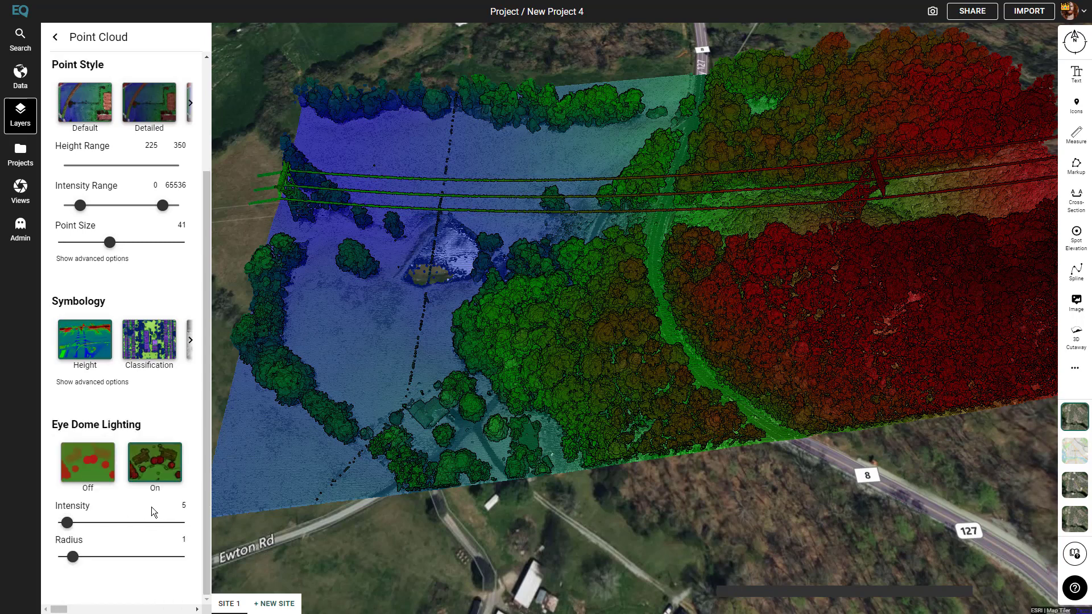
Compare the point cloud with Eye Dome Lighting off, then turn the lighting back on.
left_click(90, 464)
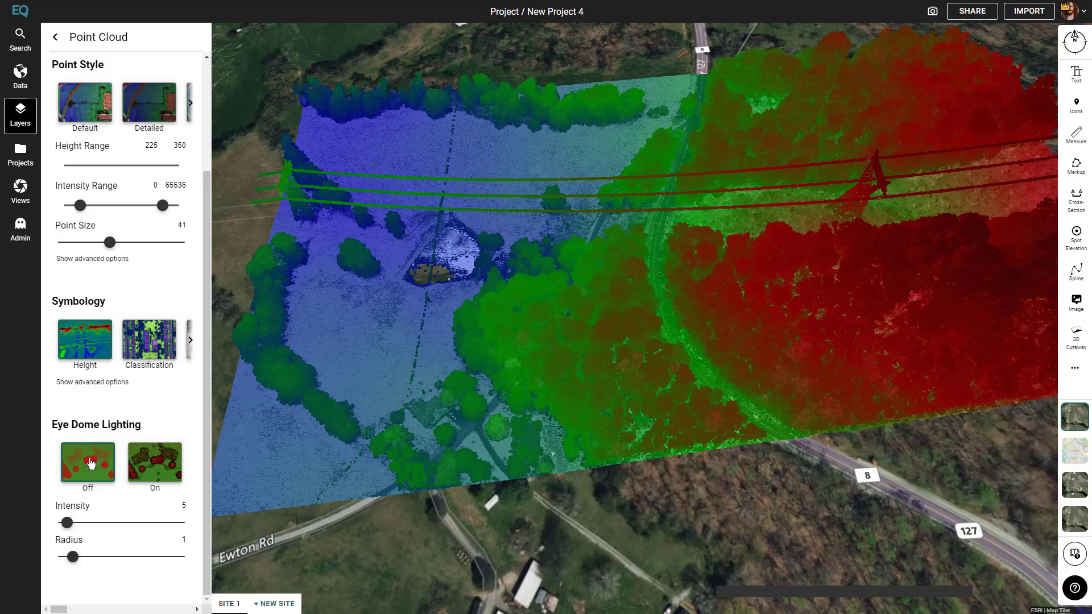
left_click(155, 467)
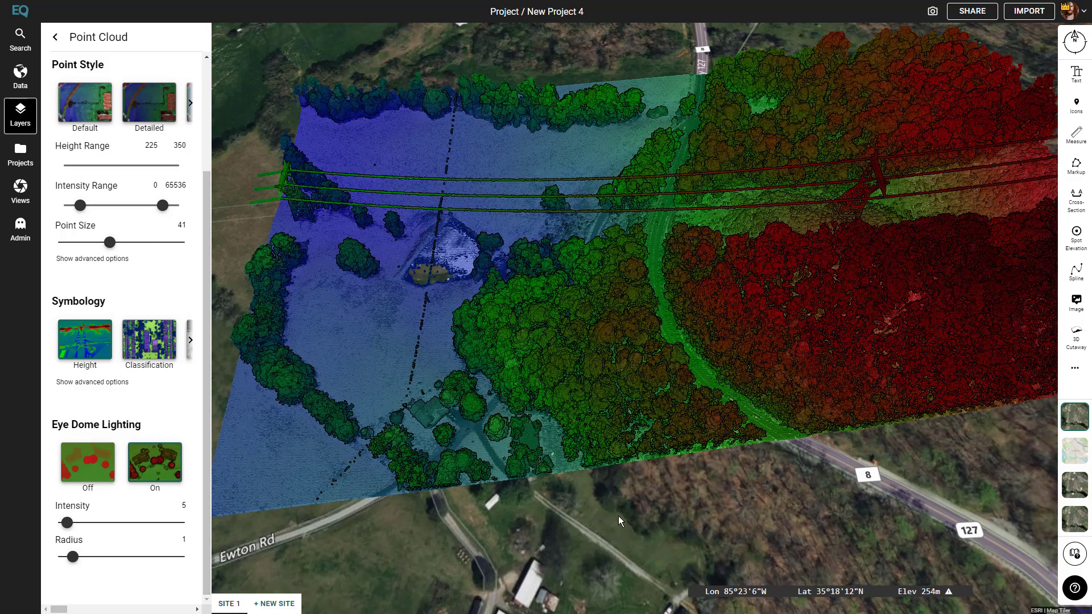
Examine the styled point cloud from several angles and distances, including with the point cloud settings closed.
left_click_drag(616, 519, 652, 478)
middle_click_drag(547, 431, 578, 387)
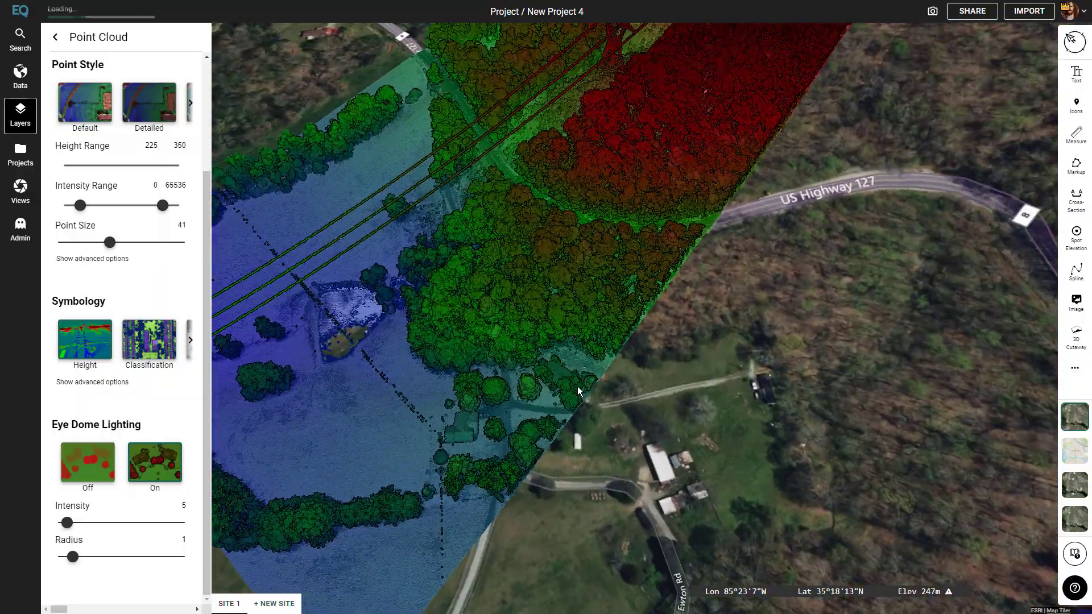
left_click_drag(588, 359, 624, 332)
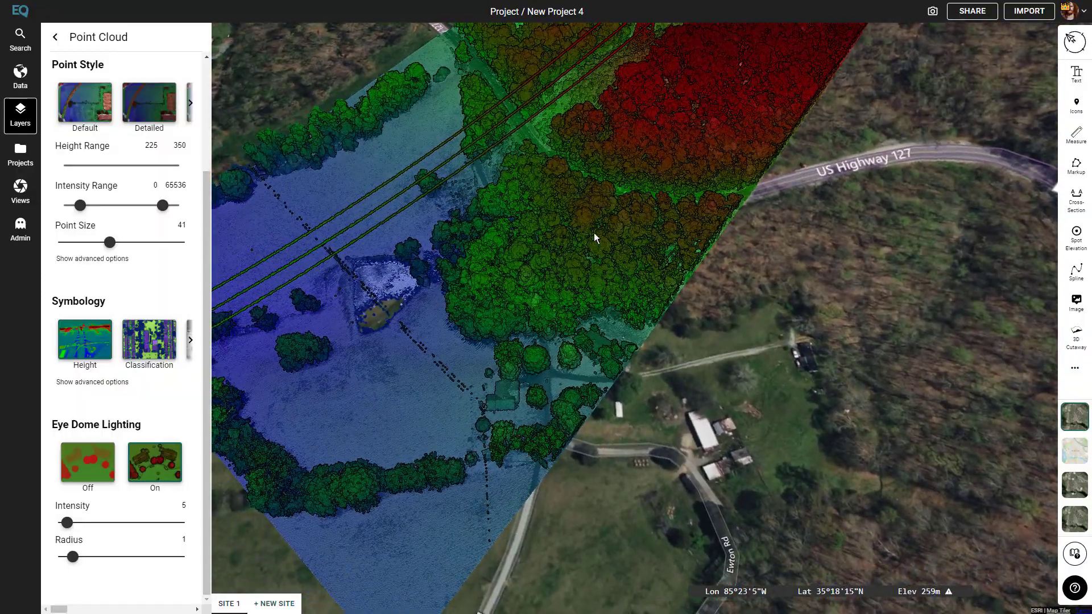
scroll(594, 233, "up", 5)
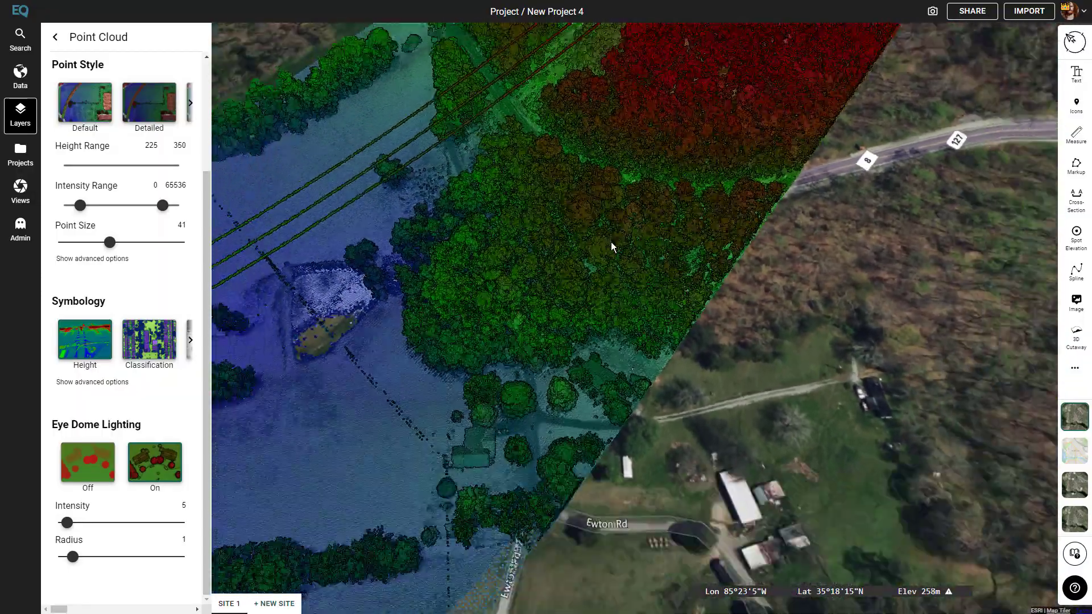
scroll(611, 242, "down", 5)
middle_click_drag(576, 187, 620, 312)
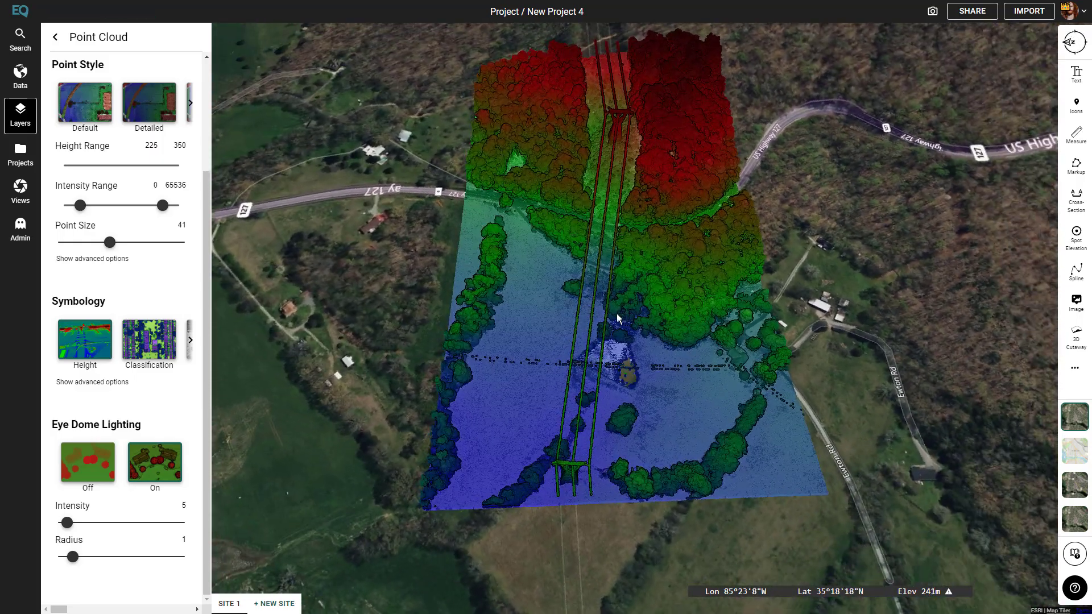
left_click(20, 112)
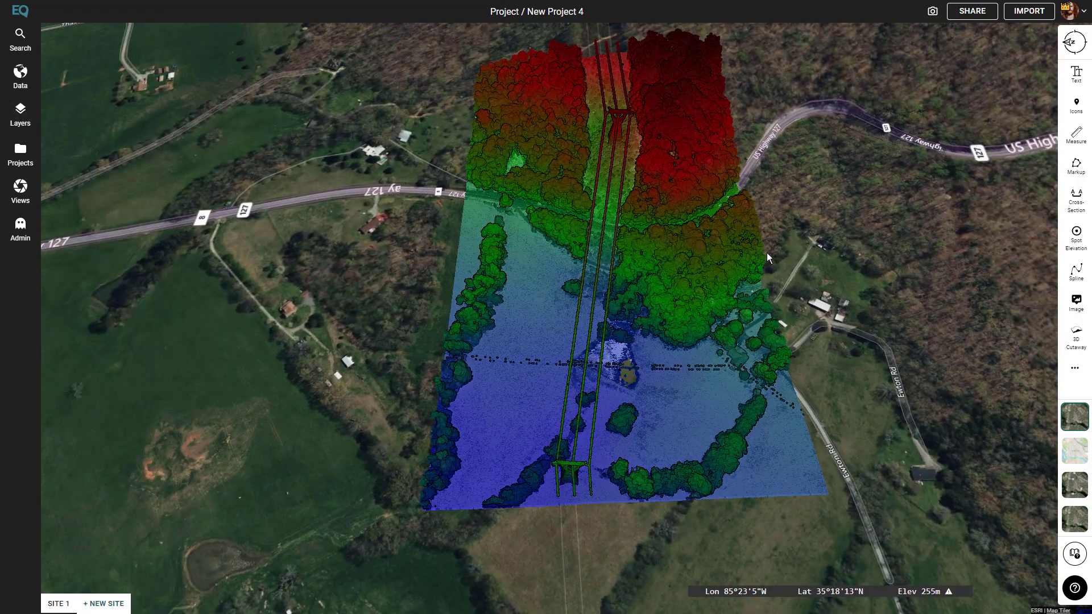
left_click_drag(767, 254, 690, 305)
middle_click_drag(691, 307, 522, 292)
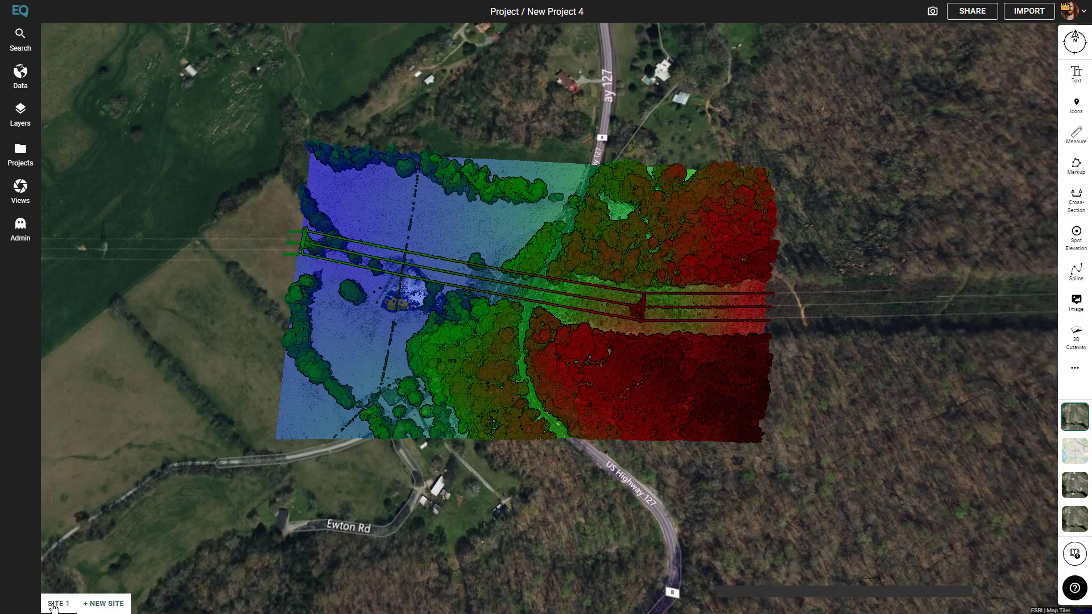
Hide the Point Cloud layer and generate 1m resolution contours in SHP format from the TN WestTN B1 2019 LiDAR.
left_click(20, 113)
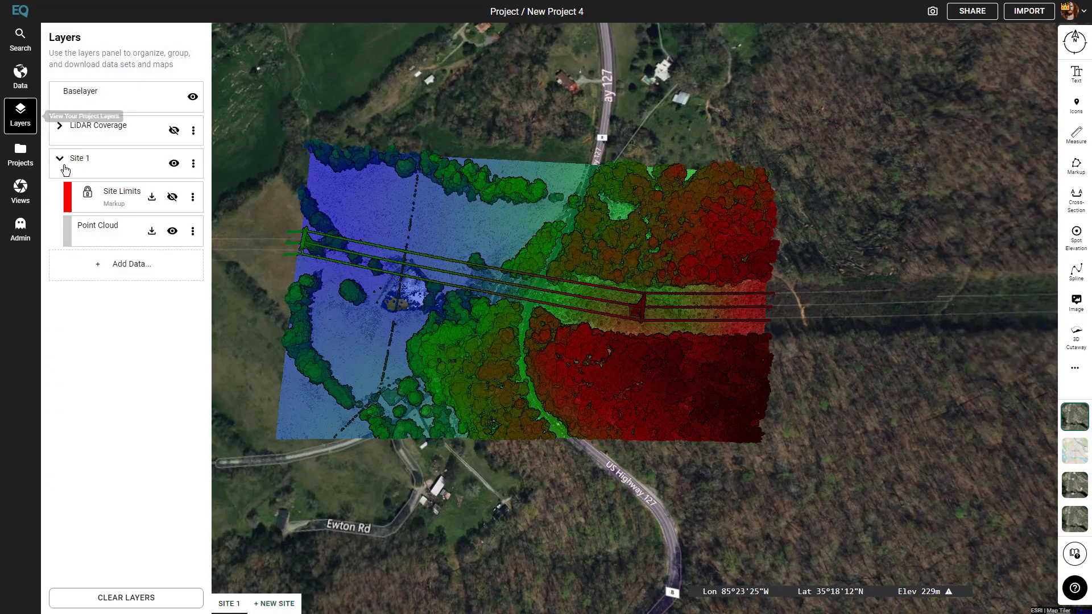
left_click(170, 230)
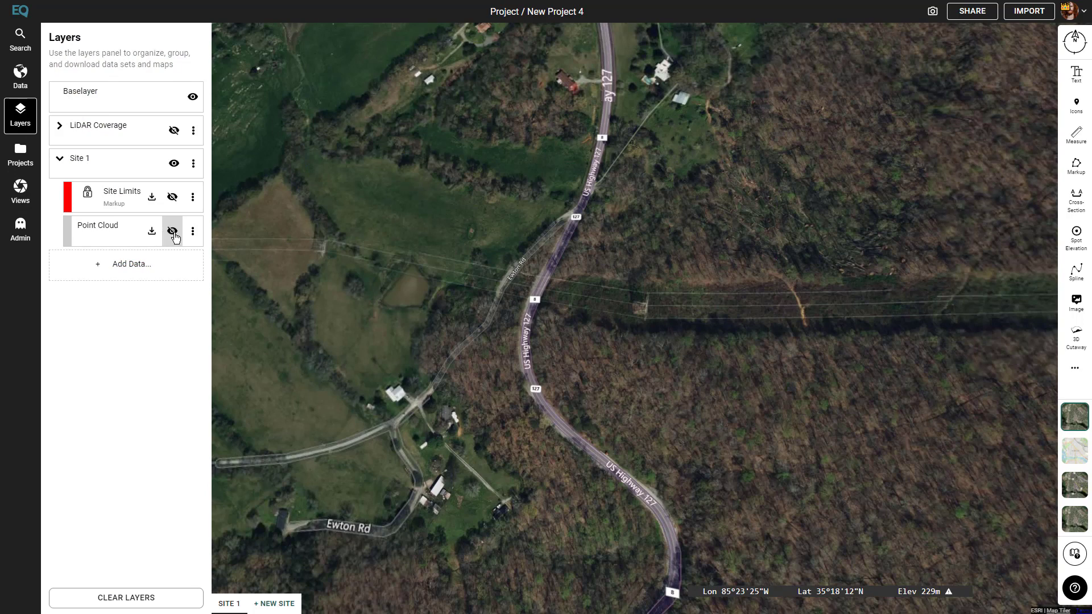
left_click(22, 88)
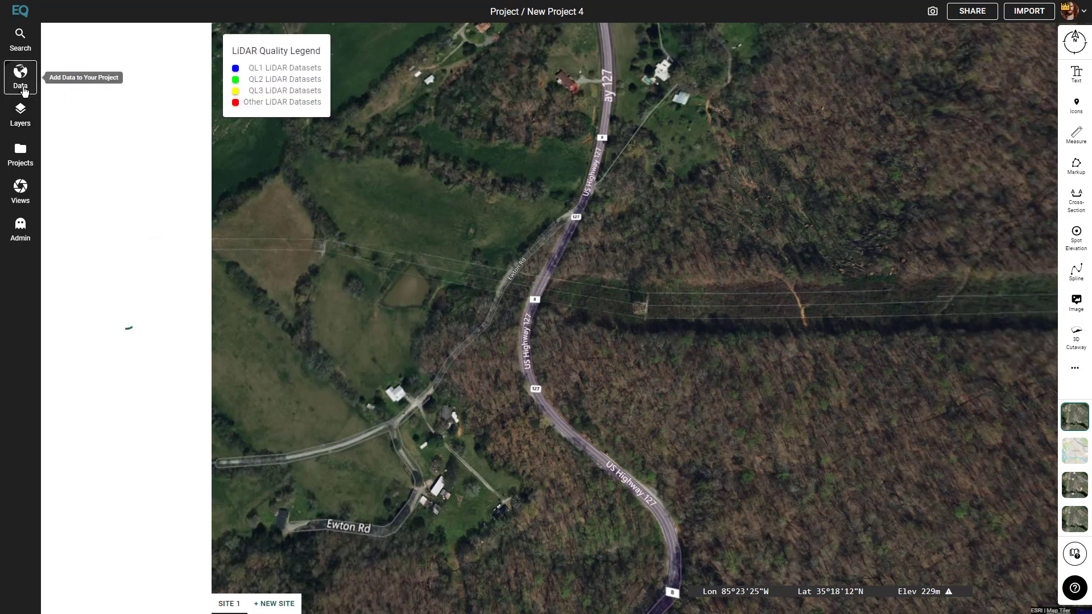
mouse_move(97, 291)
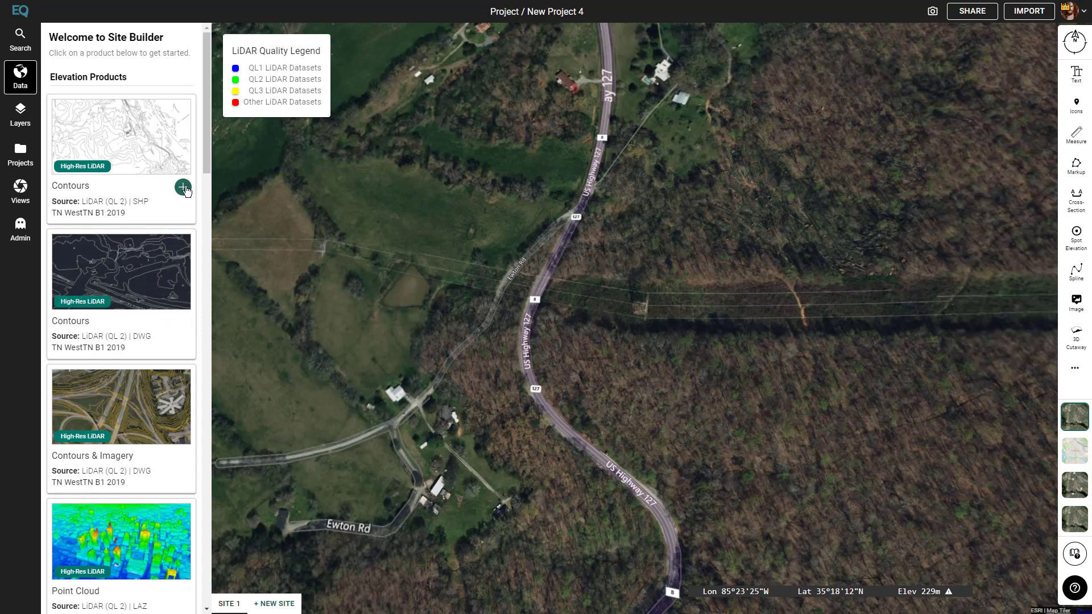
left_click(183, 187)
left_click(277, 300)
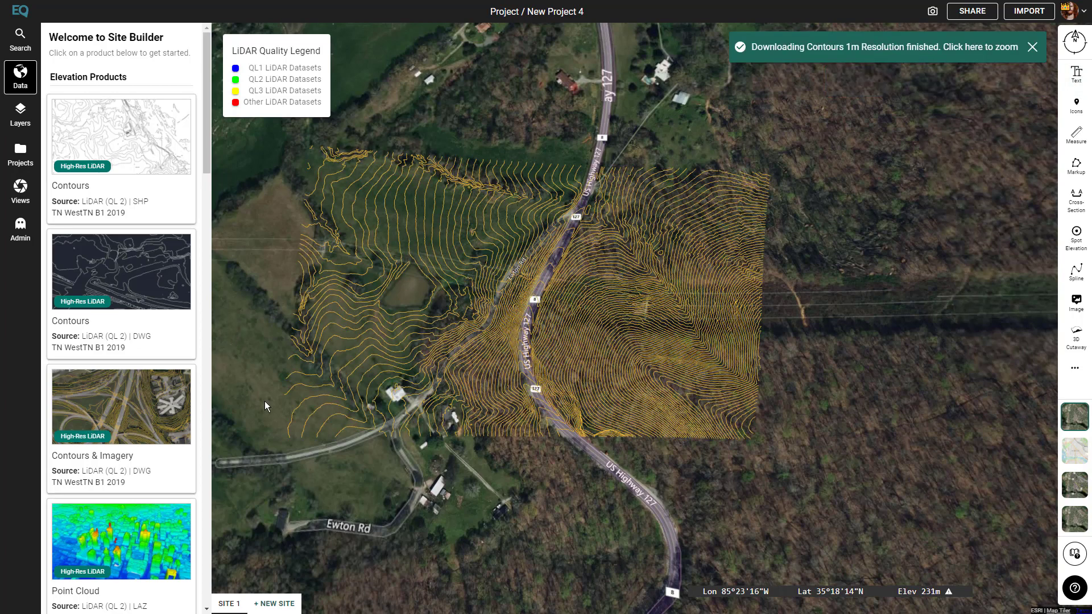
Inspect the attributes of individual contour lines beside the pond and near Ewton Rd, and examine the contours from different angles.
left_click_drag(468, 502, 507, 508)
scroll(437, 380, "up", 3)
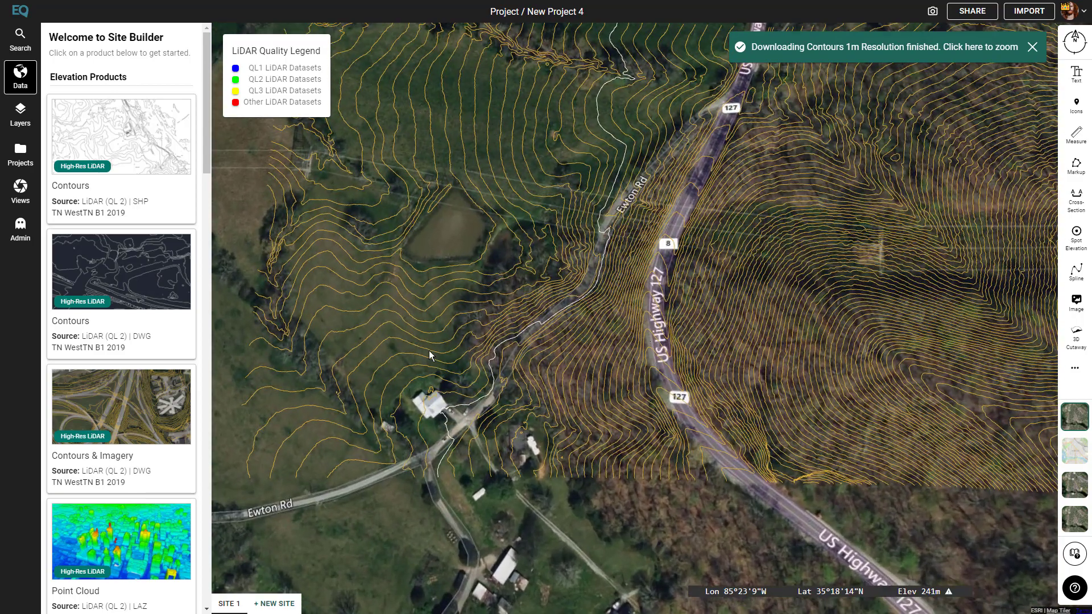
mouse_move(100, 142)
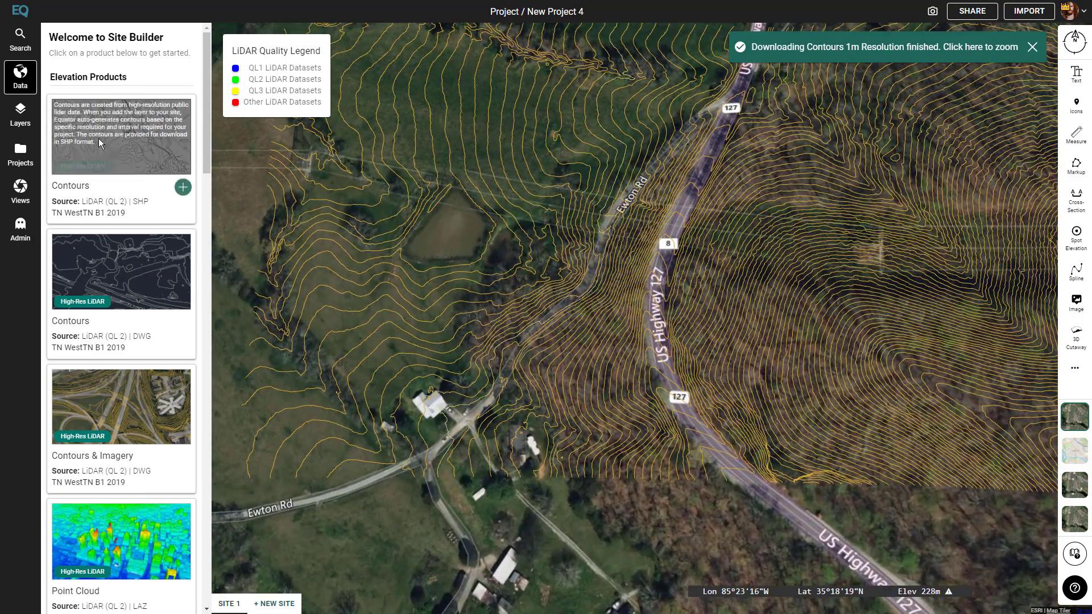
left_click(20, 75)
right_click_drag(522, 347, 806, 394)
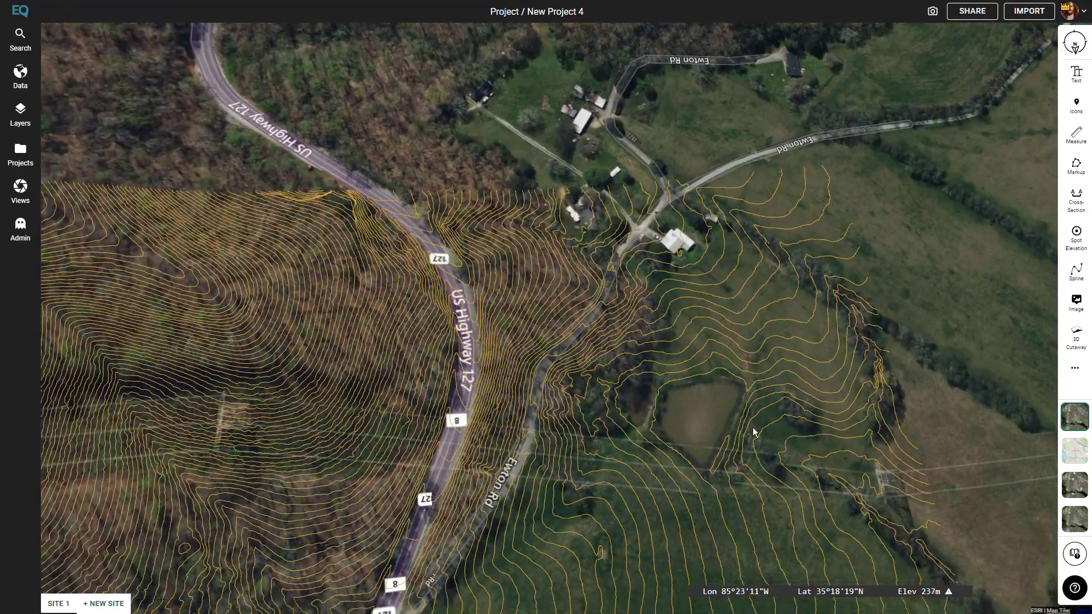
left_click_drag(753, 428, 693, 294)
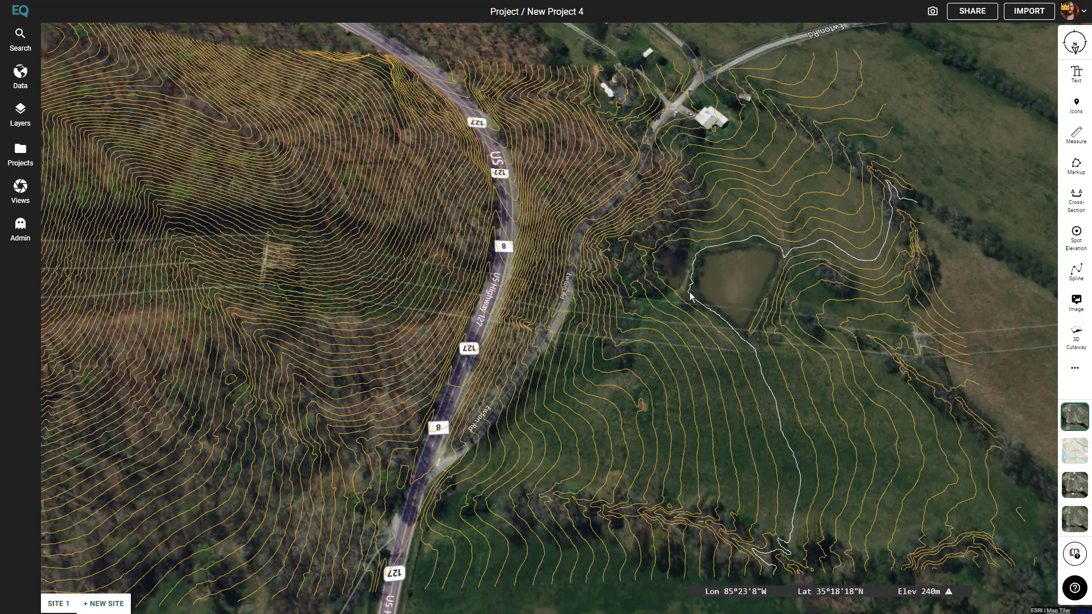
left_click(689, 296)
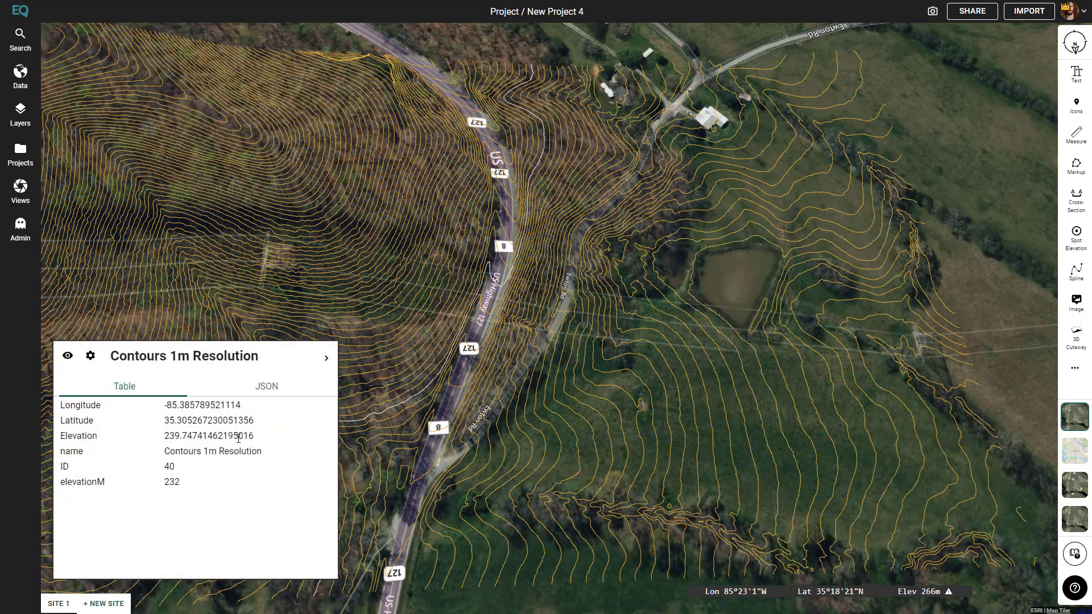
left_click(549, 307)
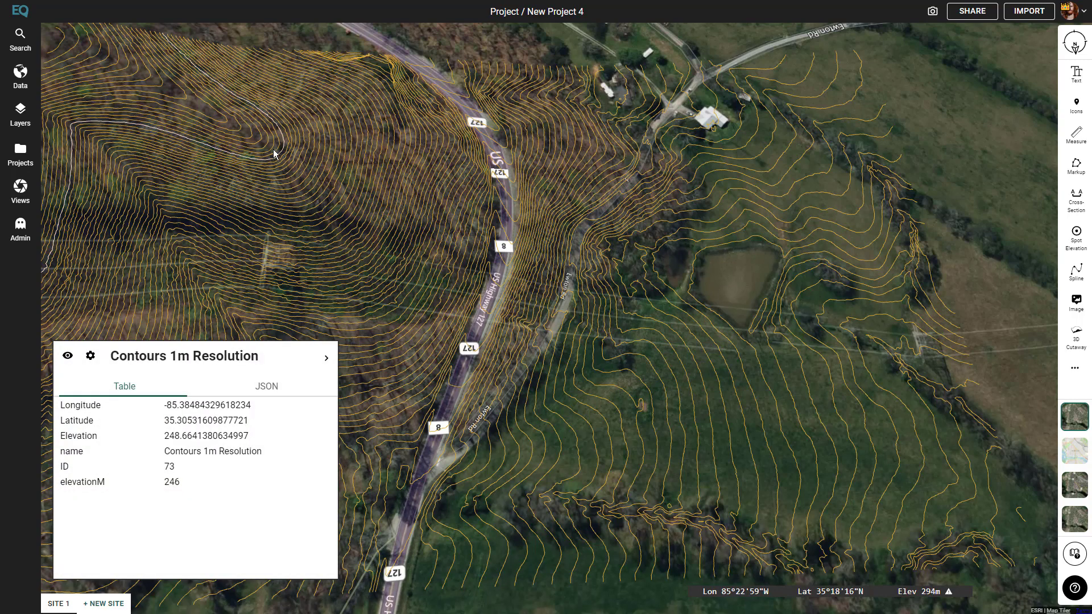
left_click(239, 131)
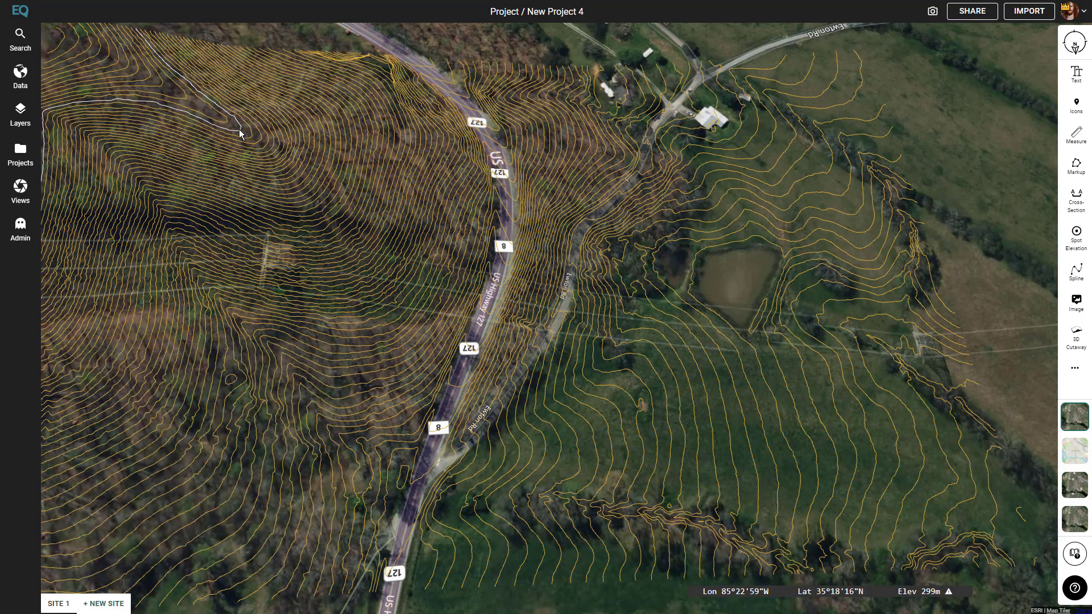
left_click_drag(332, 174, 651, 323)
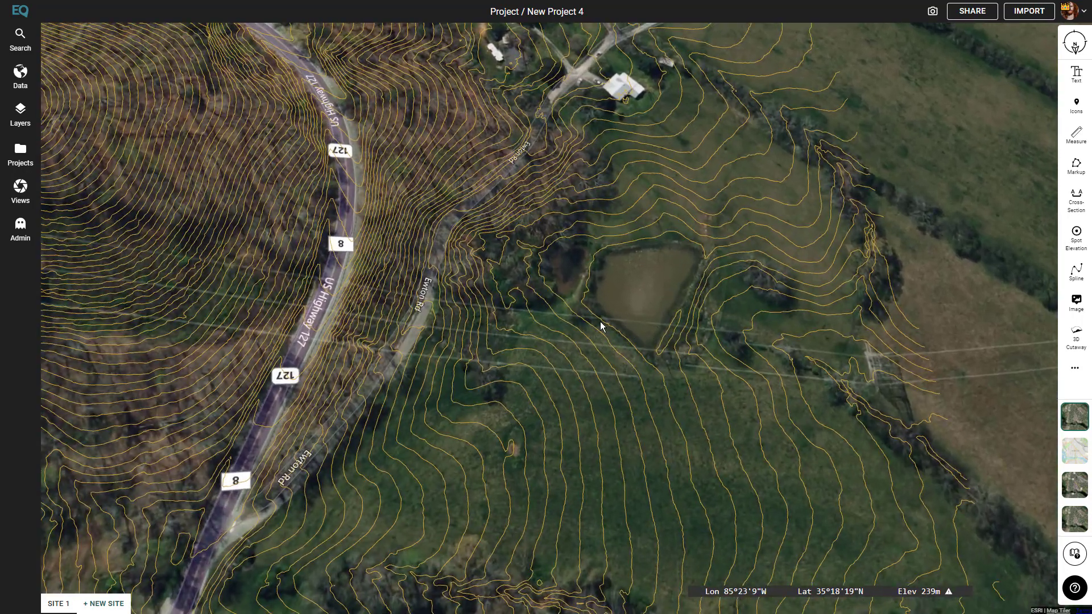
scroll(599, 322, "down", 5)
right_click_drag(613, 274, 554, 314)
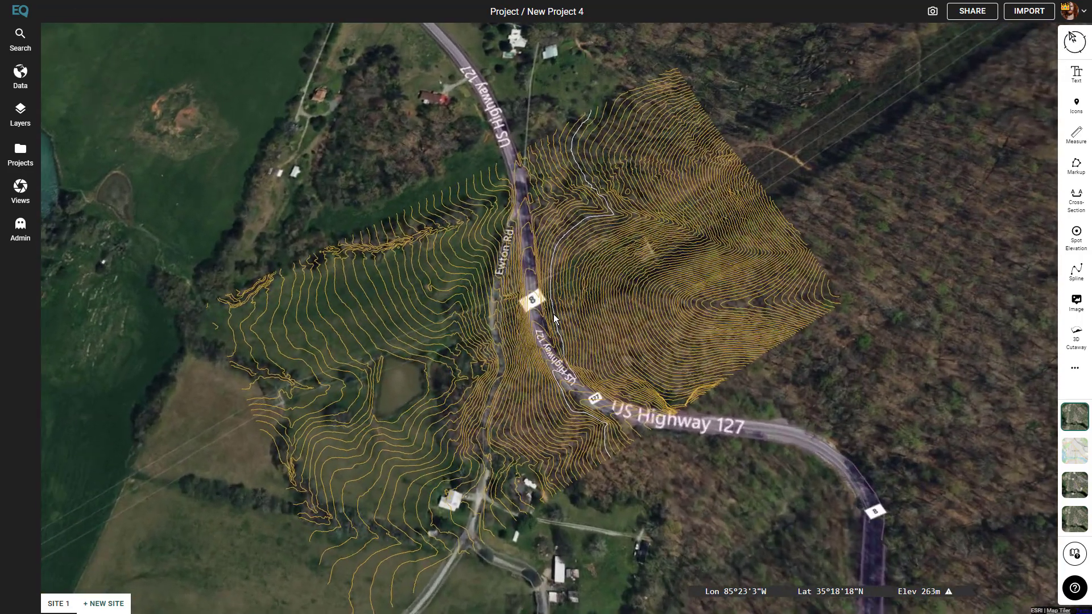
Open the style settings of the contours layer and try yellow and light blue as line colors.
left_click(33, 120)
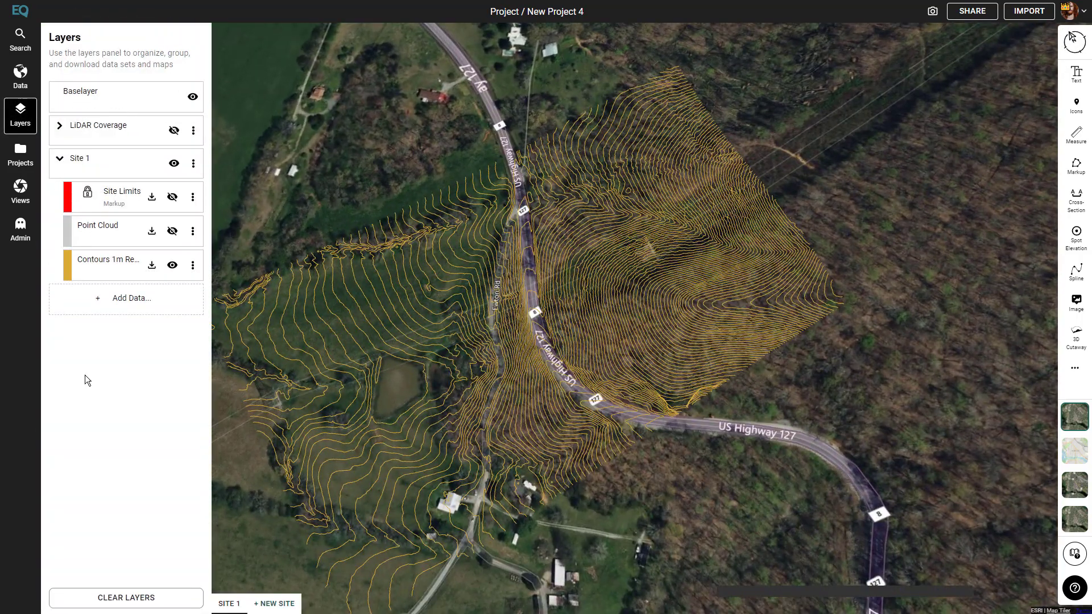
right_click(115, 273)
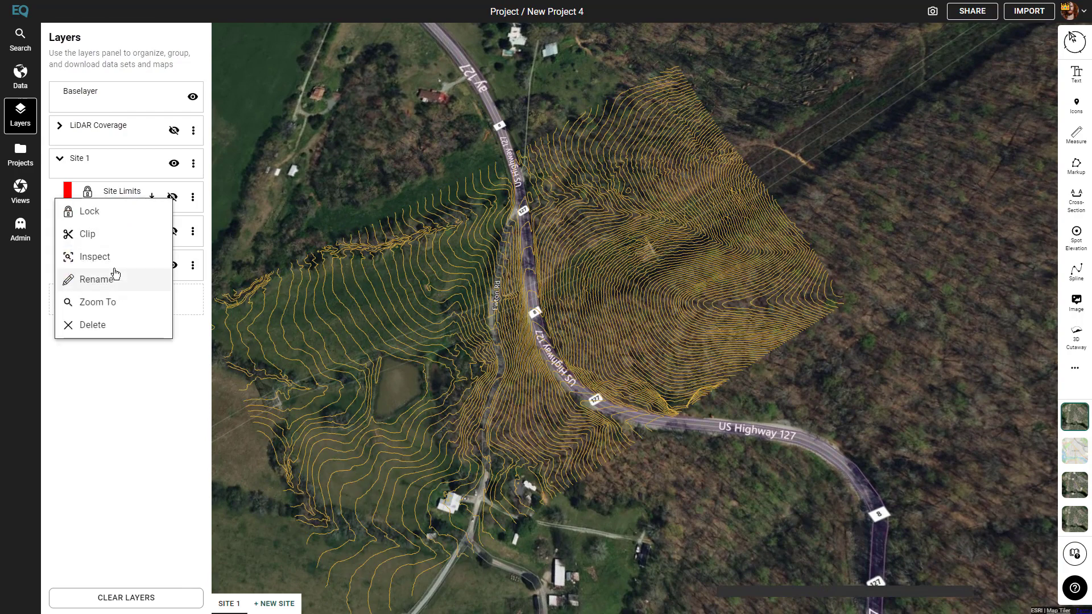
left_click(110, 257)
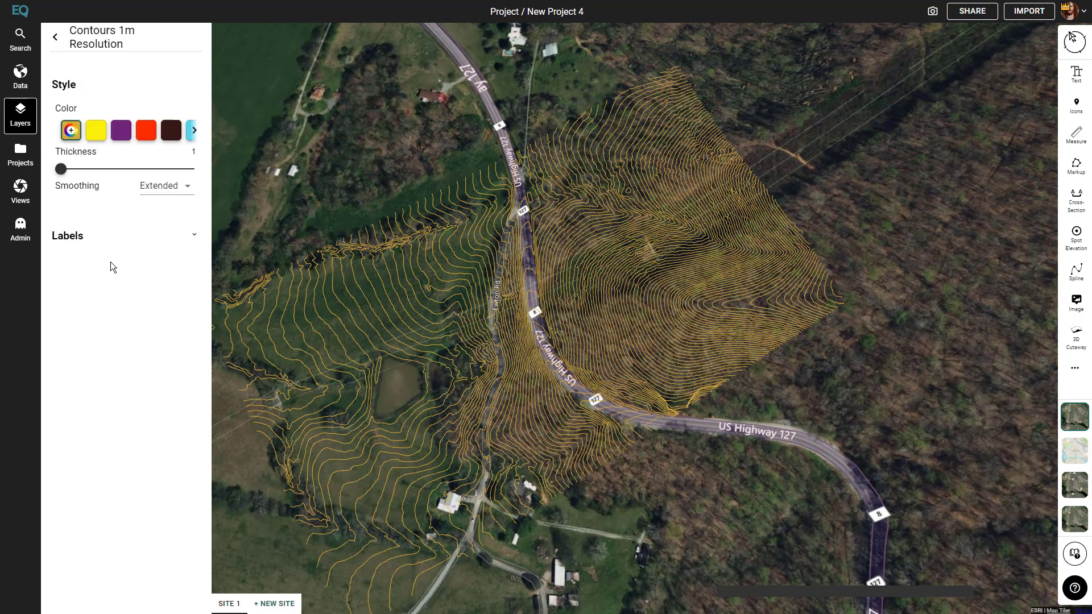
left_click(97, 131)
left_click(194, 130)
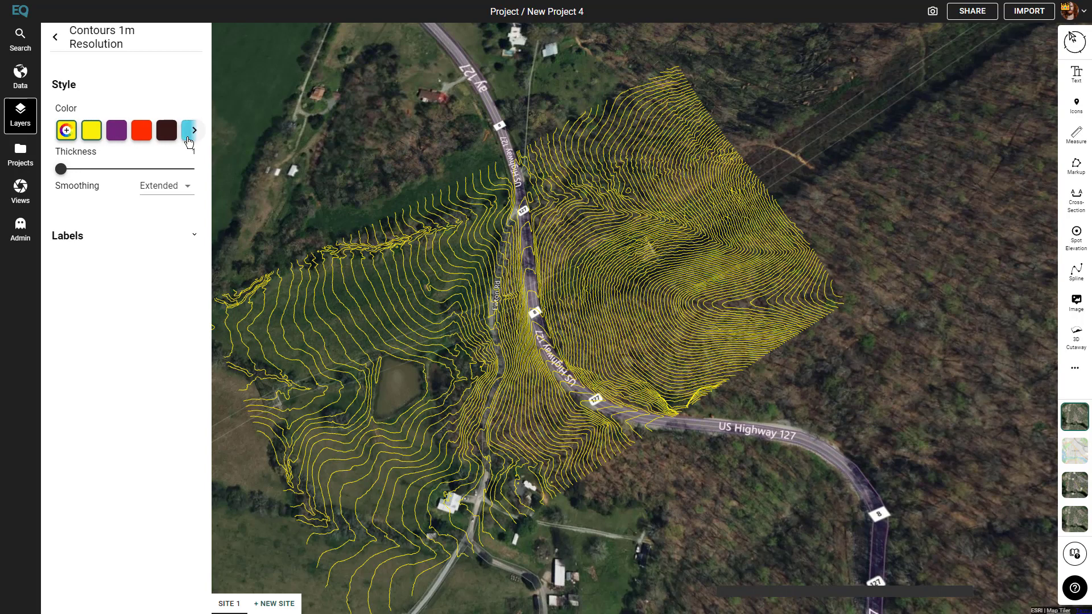
left_click(103, 136)
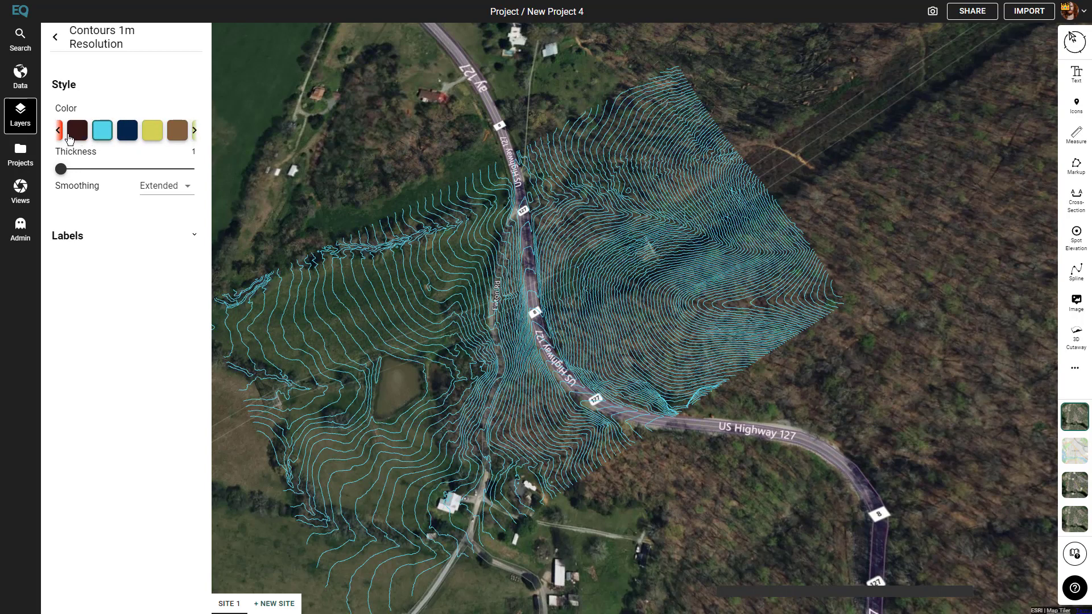
Try pink and dark red as custom contour colors, and settle on gray #ADB5BD.
left_click(59, 132)
left_click(77, 136)
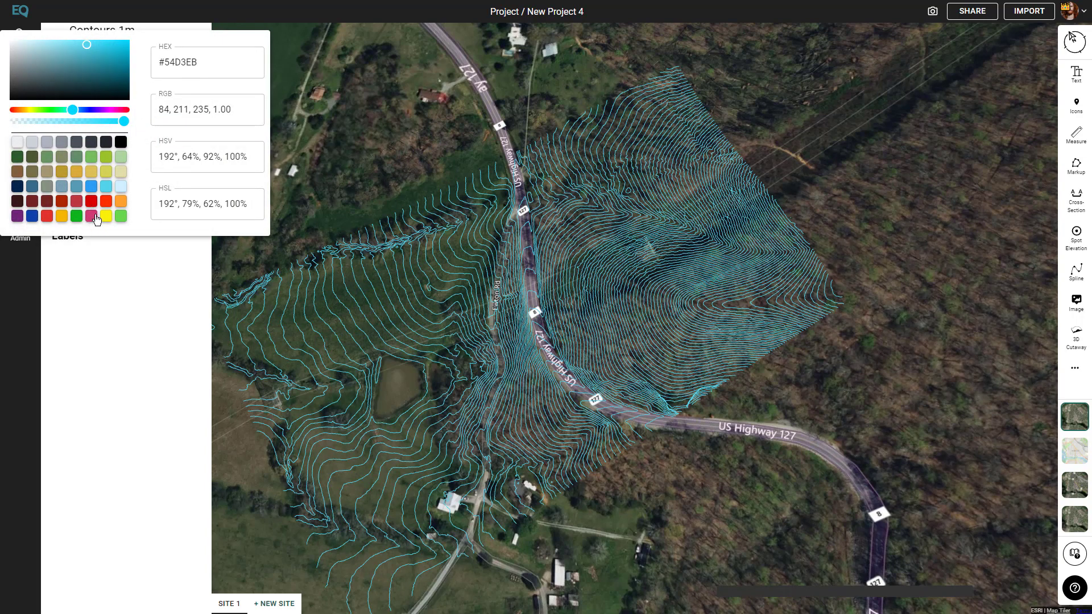
left_click(91, 216)
left_click(46, 202)
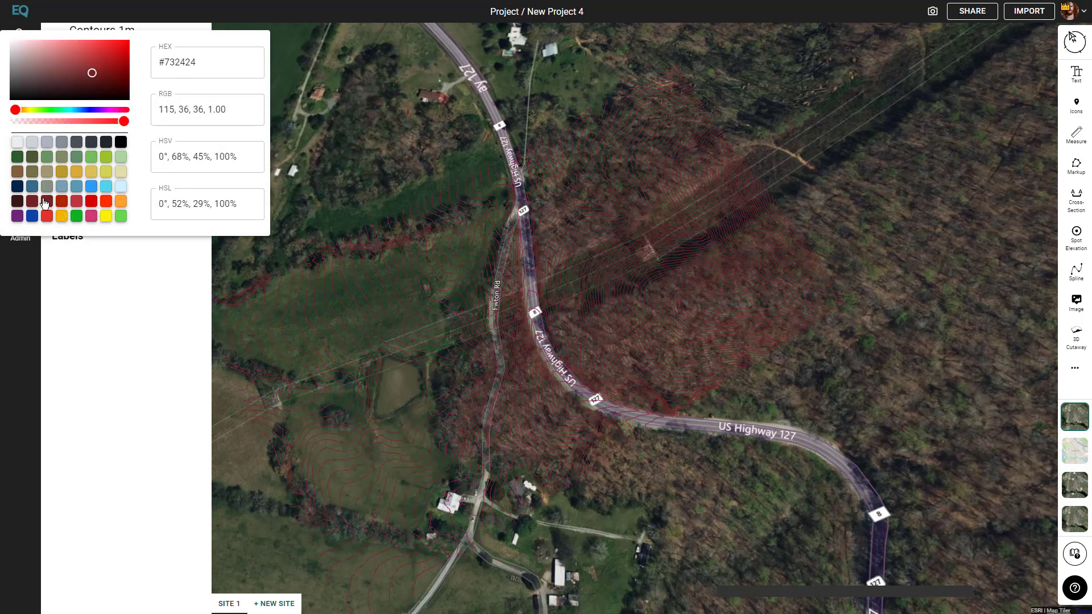
left_click(47, 145)
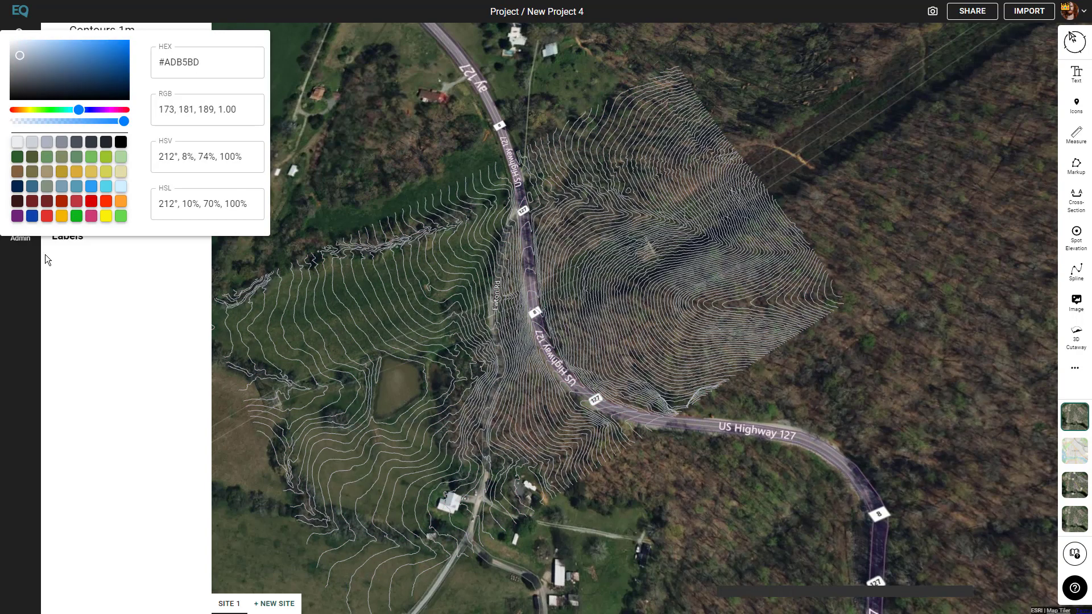
left_click(90, 302)
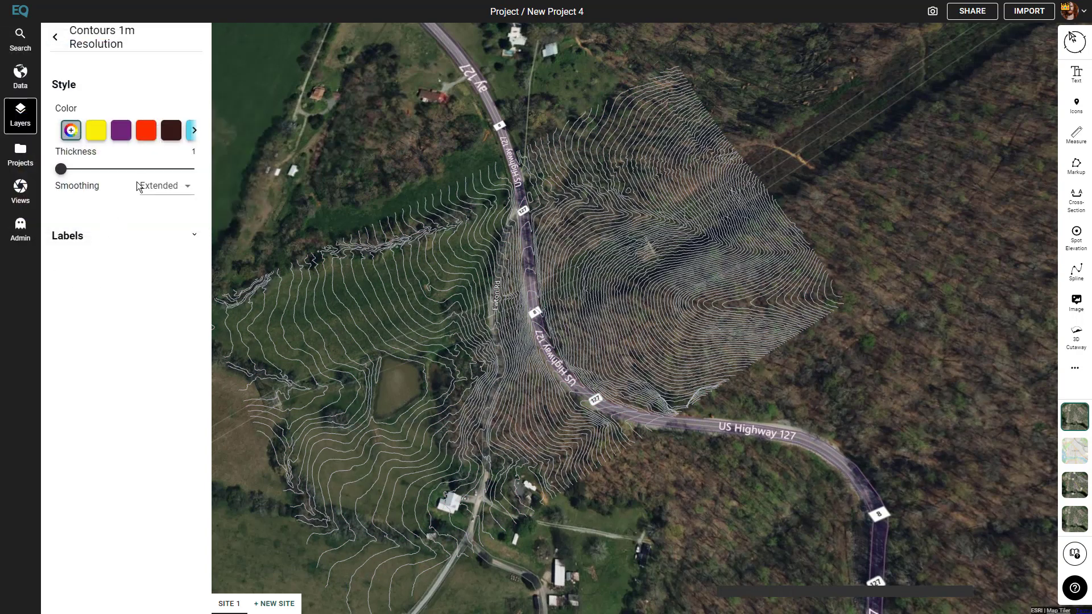
Close the contour style settings, look over the recolored contours across the whole site, and hide the contours layer.
left_click_drag(463, 332, 495, 286)
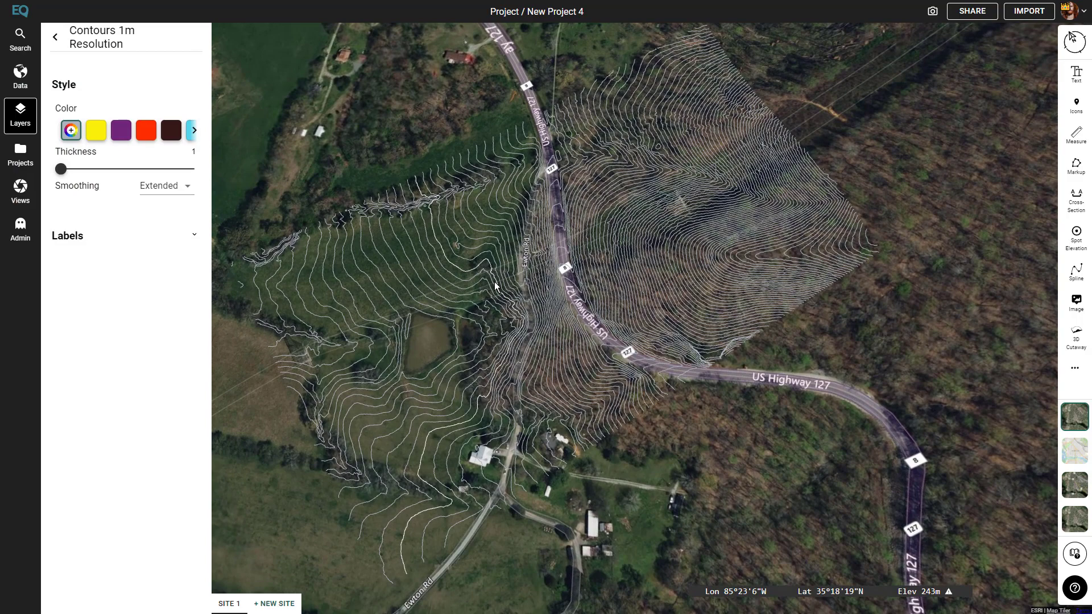
left_click(21, 121)
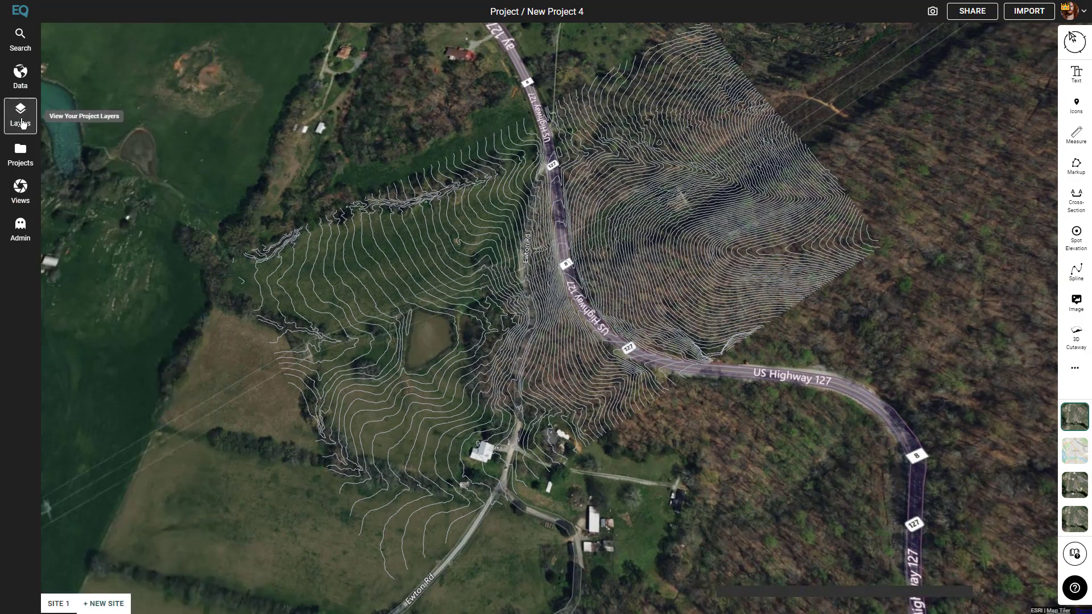
double_click(538, 271)
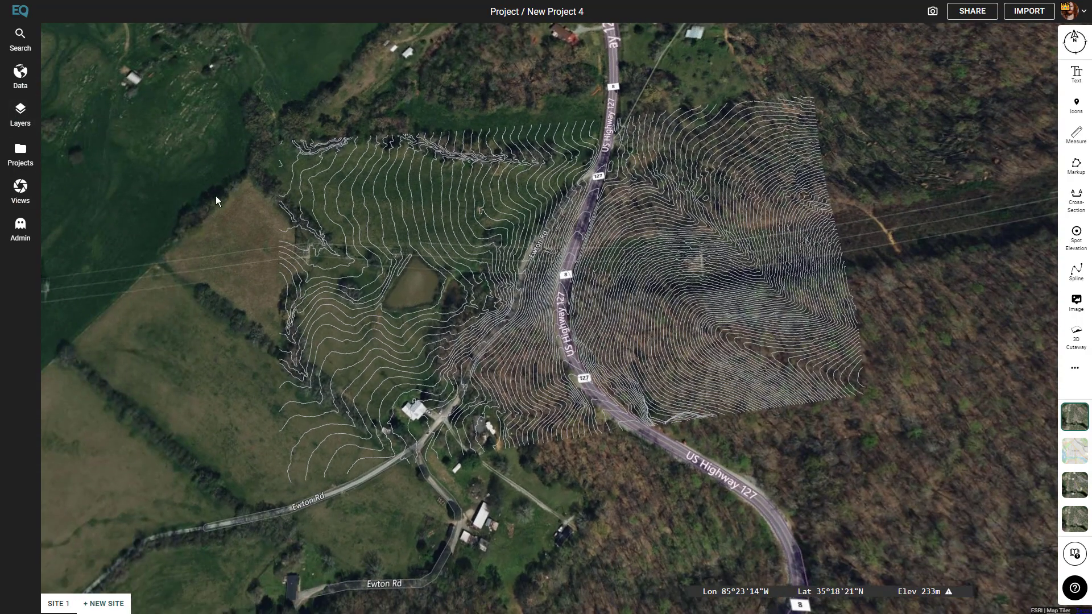
left_click(20, 113)
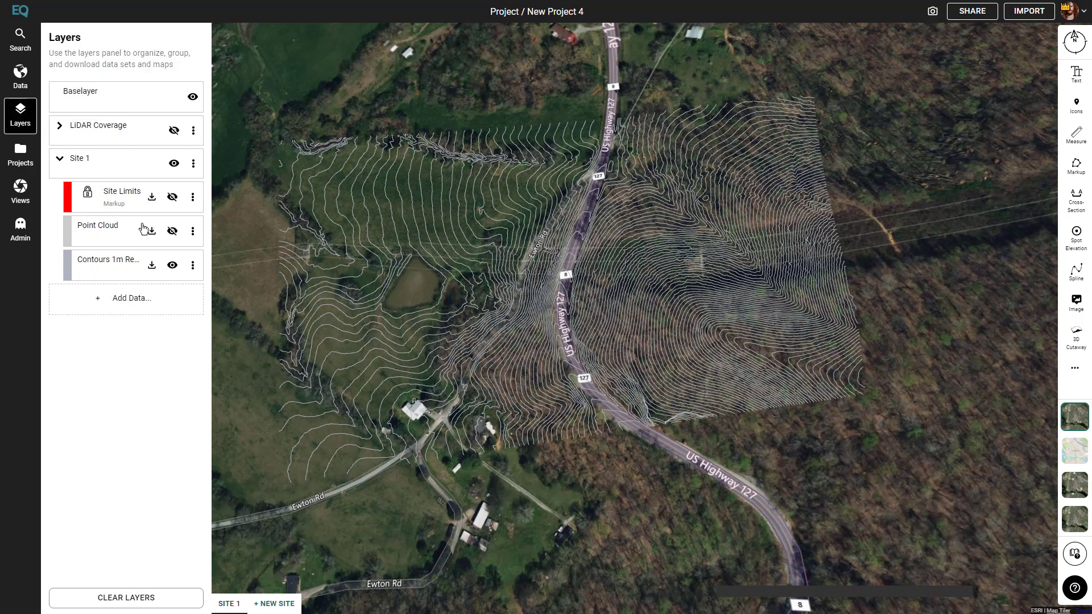
left_click(172, 265)
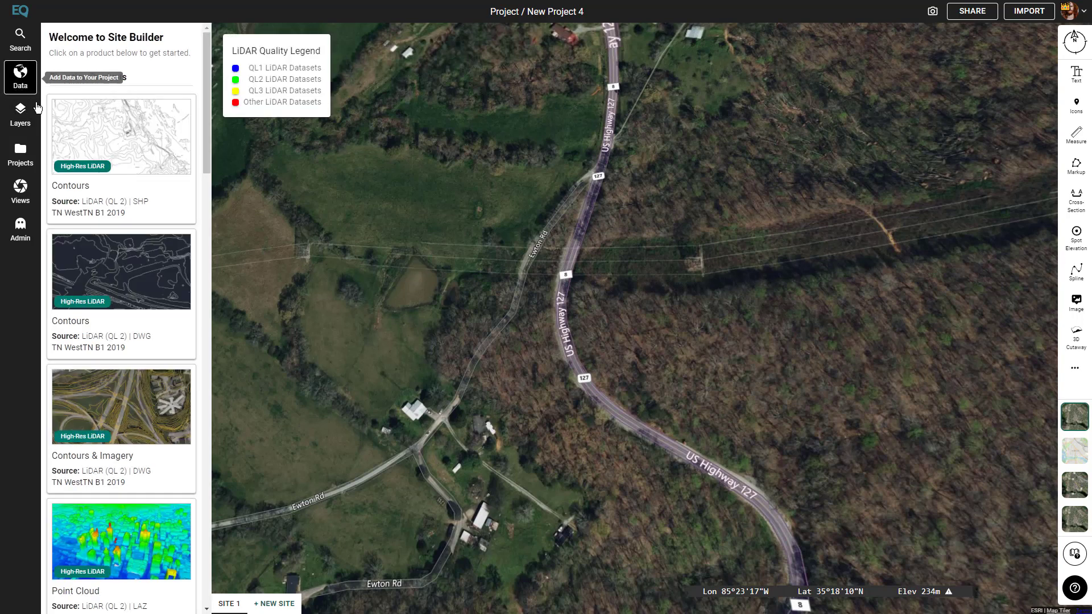
Generate the Surface Hillshade product for the site with the suggested Auto-Generate settings at 0.3 m and view it close up.
scroll(149, 285, "down", 5)
scroll(148, 295, "down", 7)
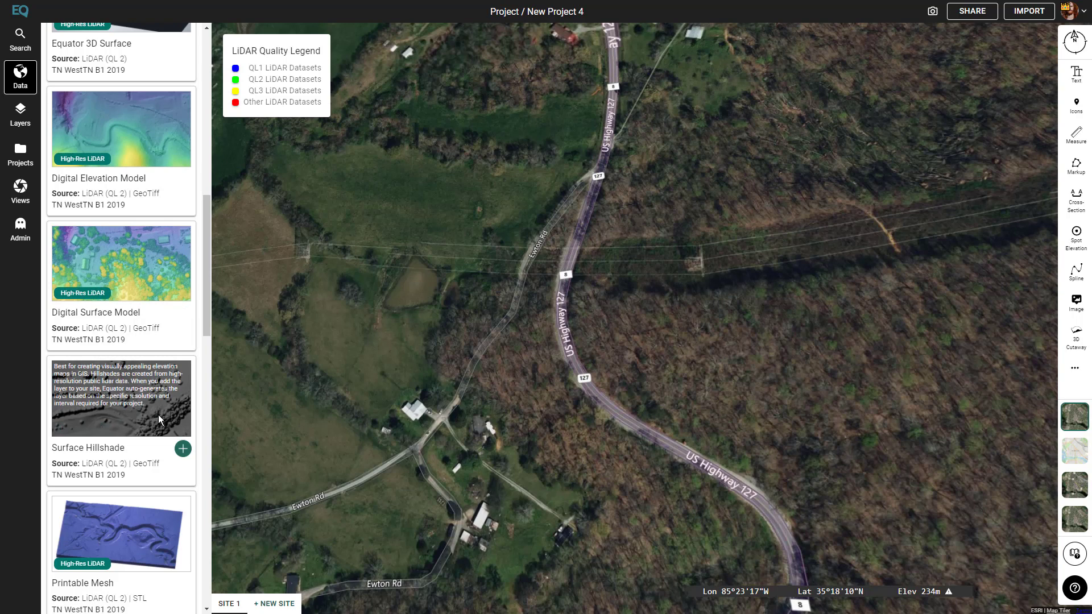
left_click(180, 449)
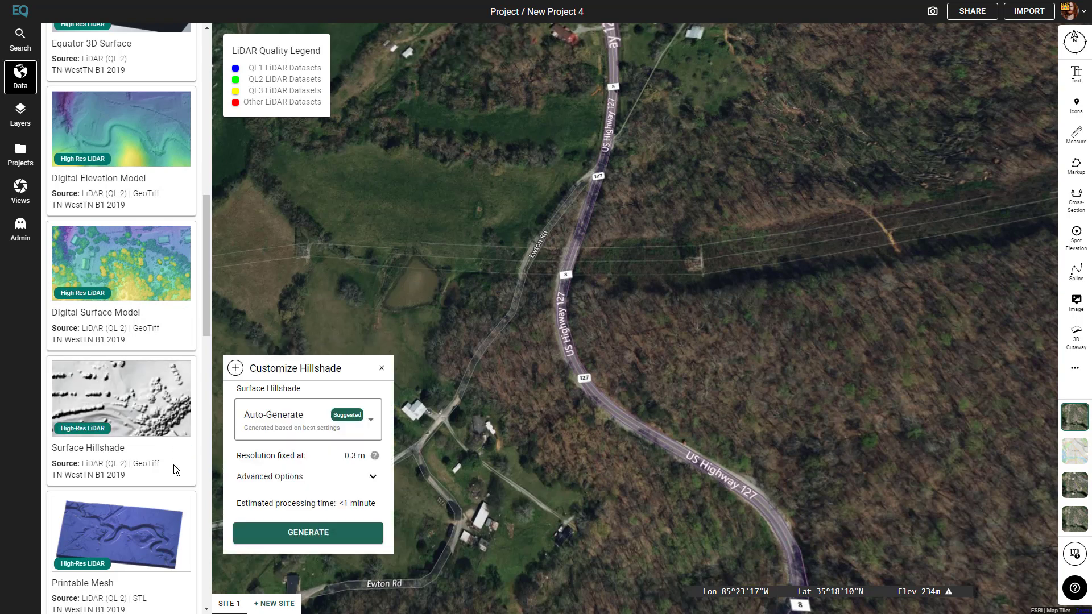
left_click(276, 531)
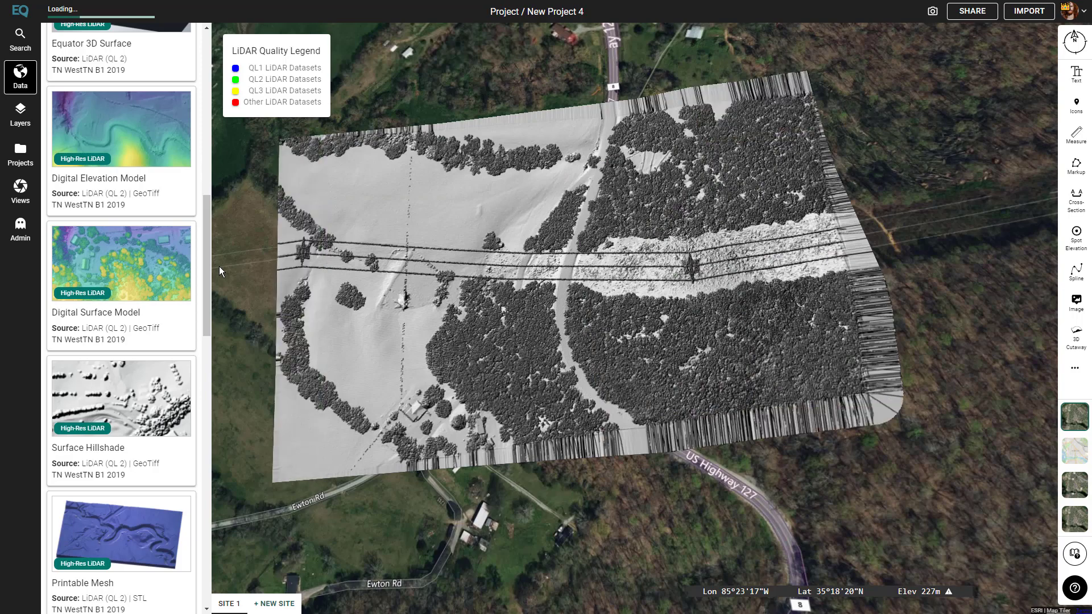
scroll(401, 377, "up", 3)
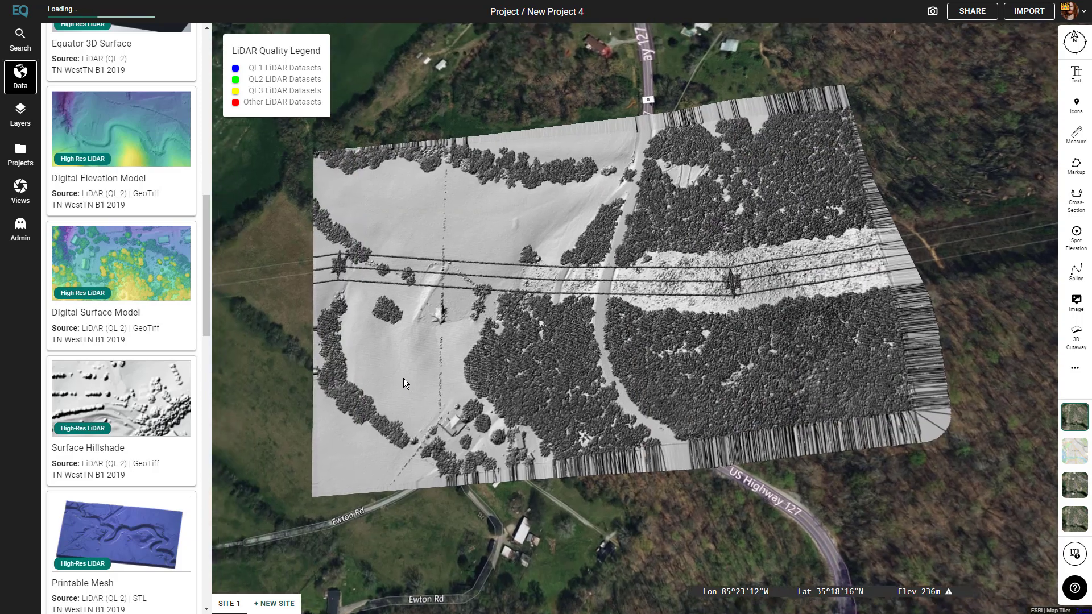
scroll(585, 318, "up", 3)
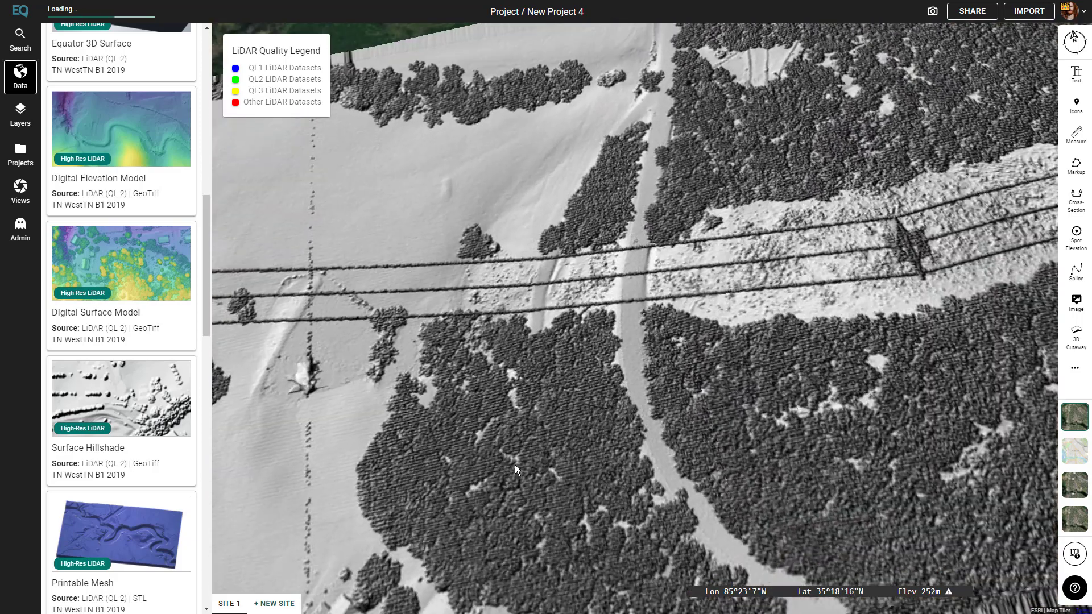
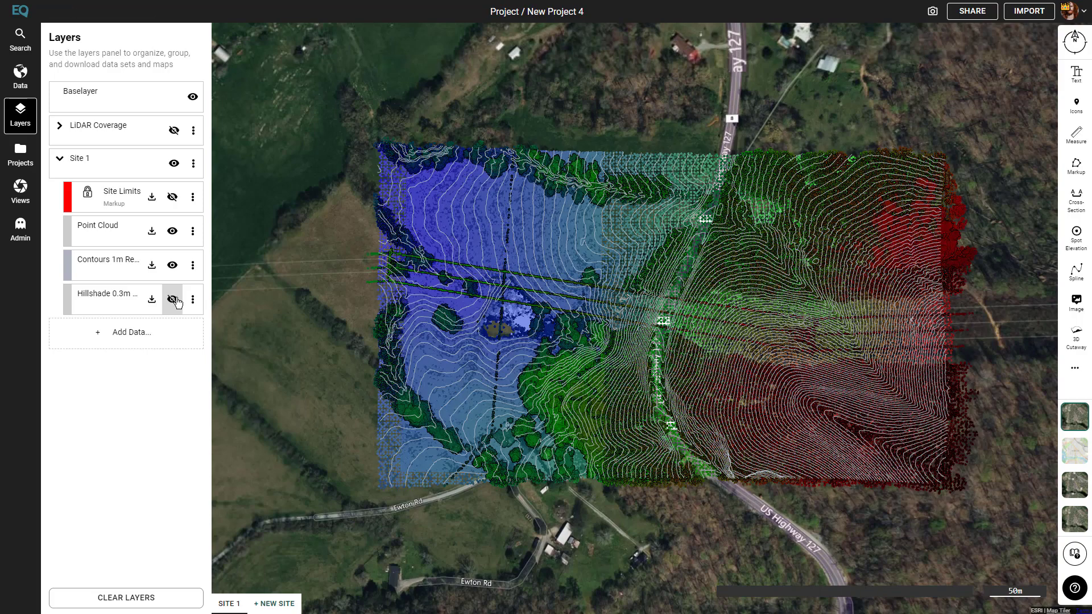
Turn off the contours overlaid on the point cloud.
left_click(172, 266)
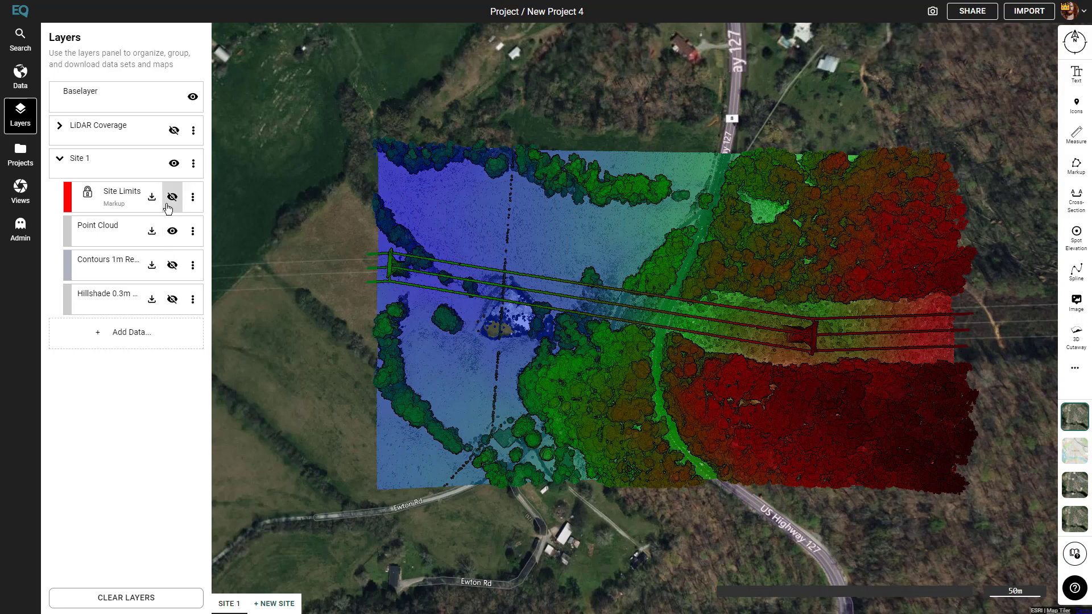
Hide and reshow the Point Cloud layer, turning the Site Limits layer on and off in between.
left_click(171, 230)
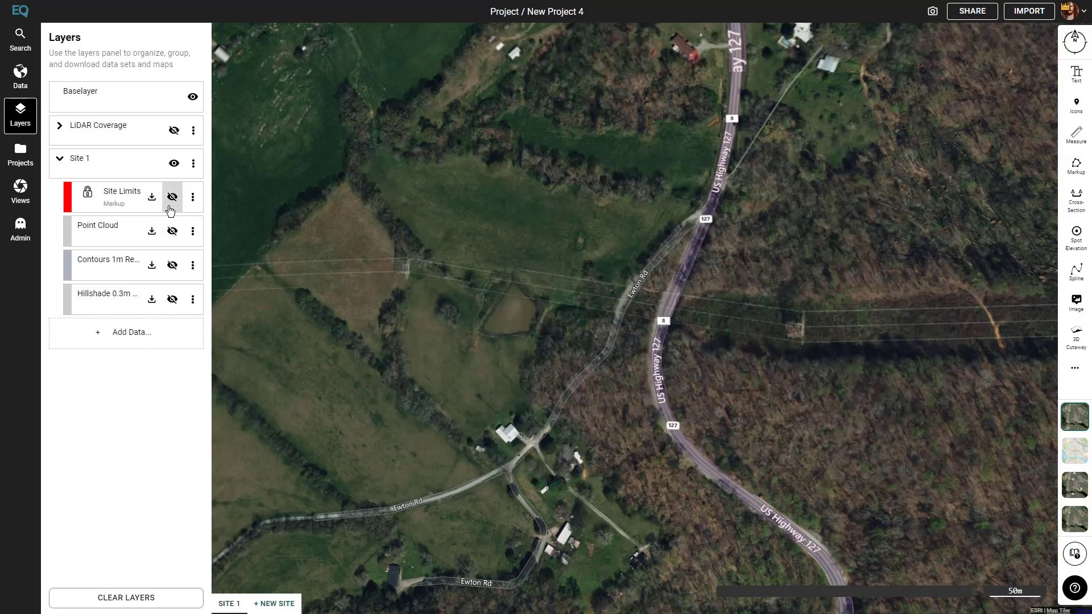
left_click(171, 197)
left_click(171, 198)
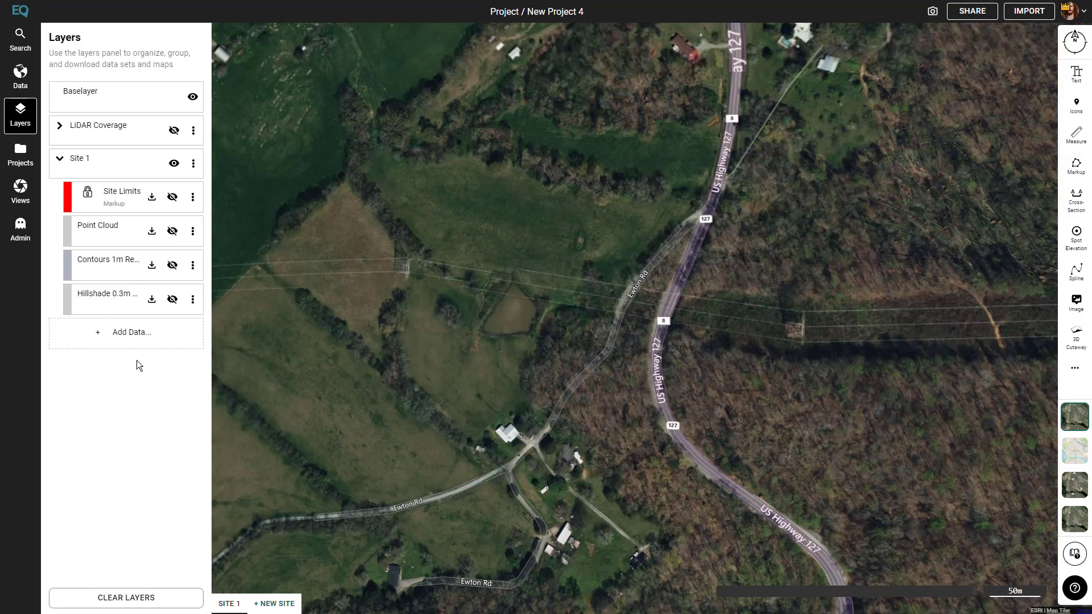
left_click(171, 232)
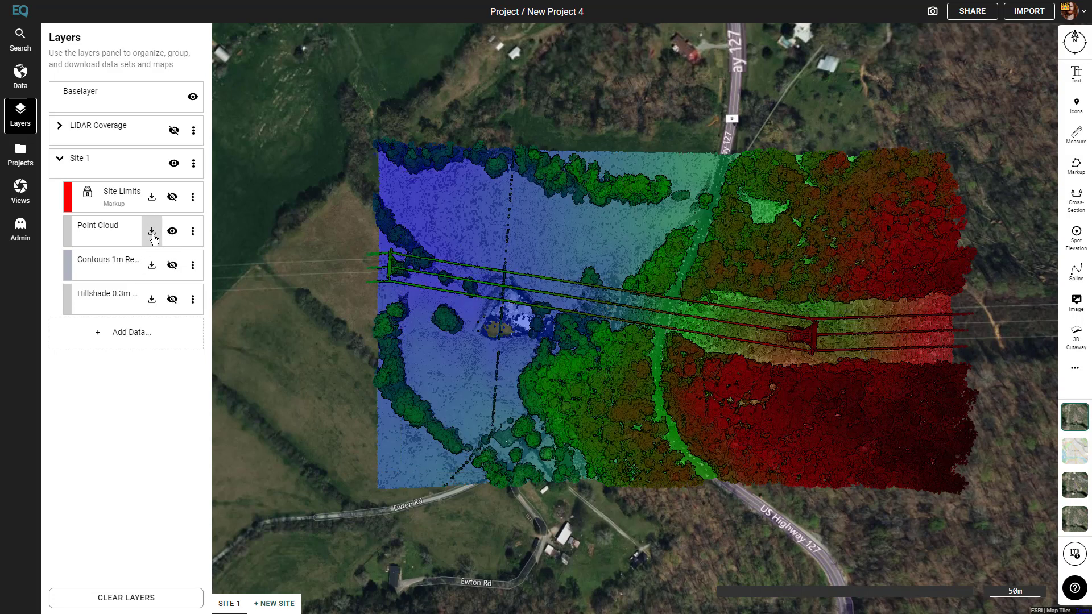
Download the Point Cloud layer as LAZ with coordinate system Match Source and vertical unit Match Project (m), and dismiss the browser's multiple-download request.
left_click(152, 235)
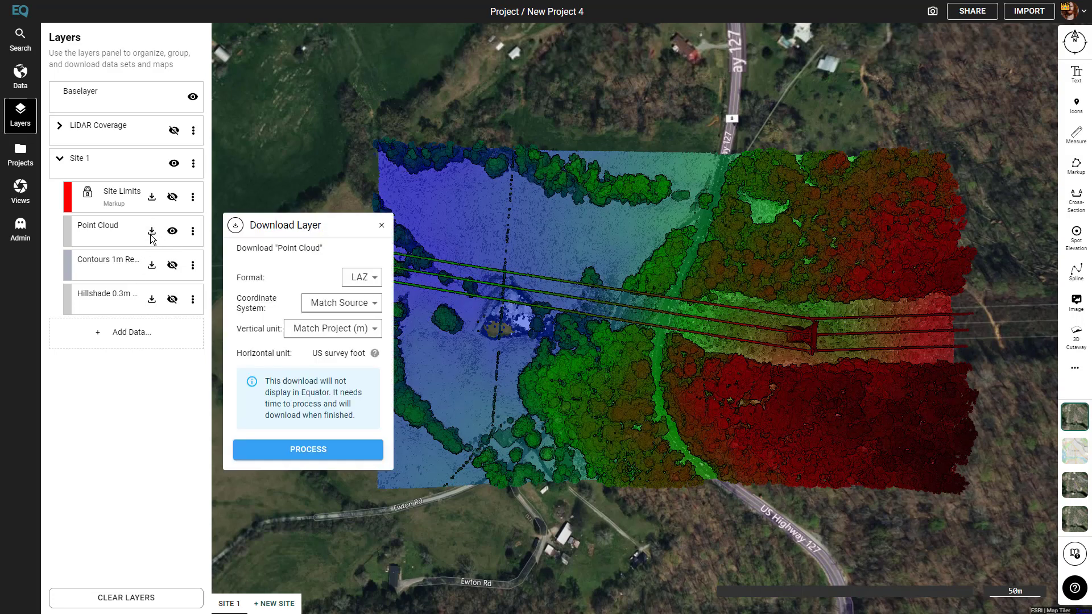
left_click(354, 279)
left_click(354, 279)
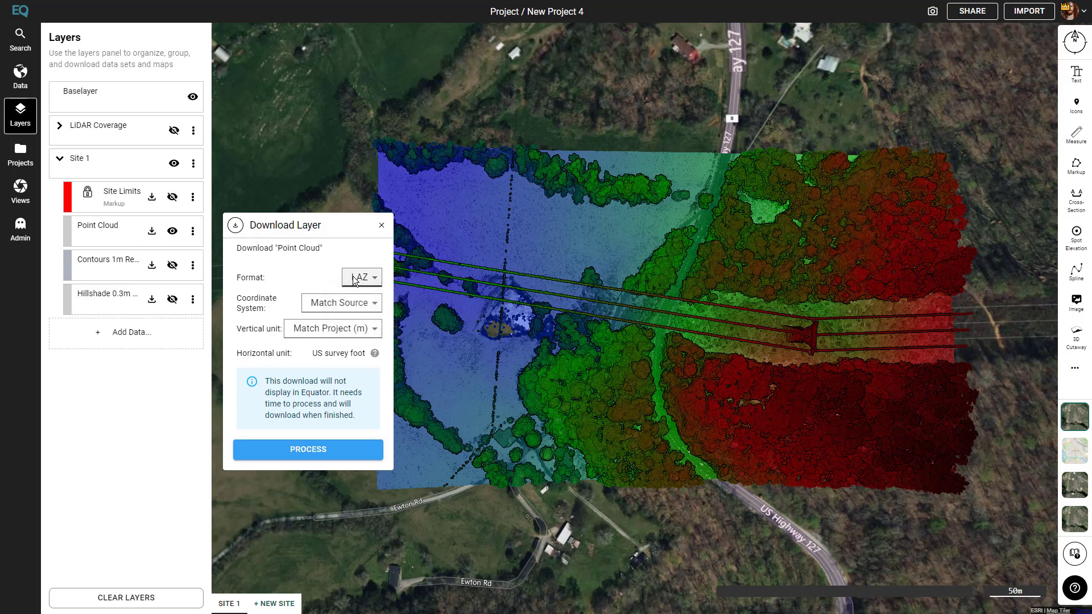
left_click(352, 306)
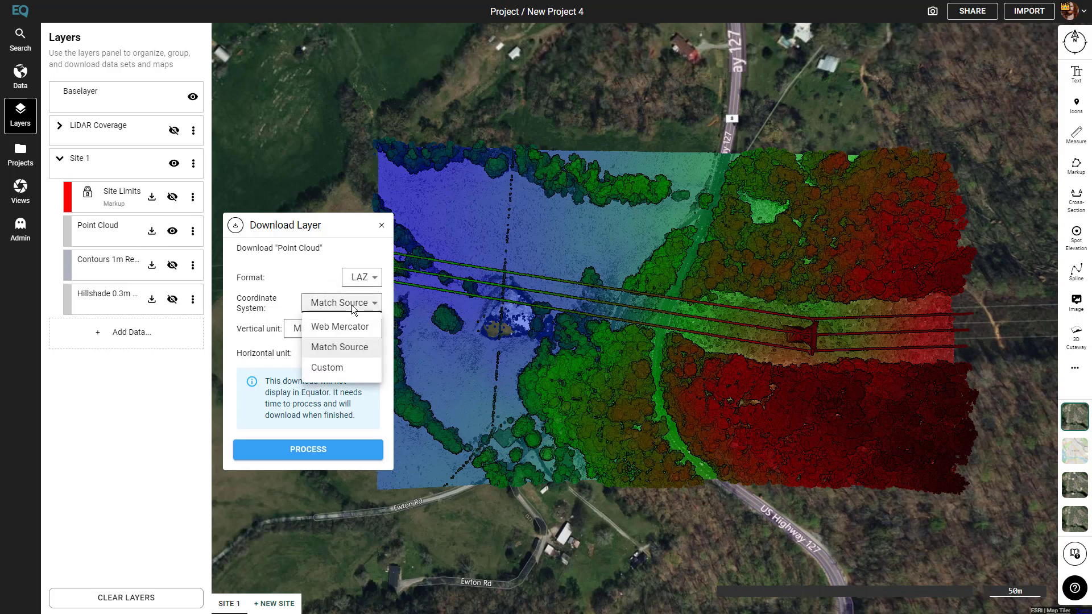
left_click(353, 306)
left_click(353, 329)
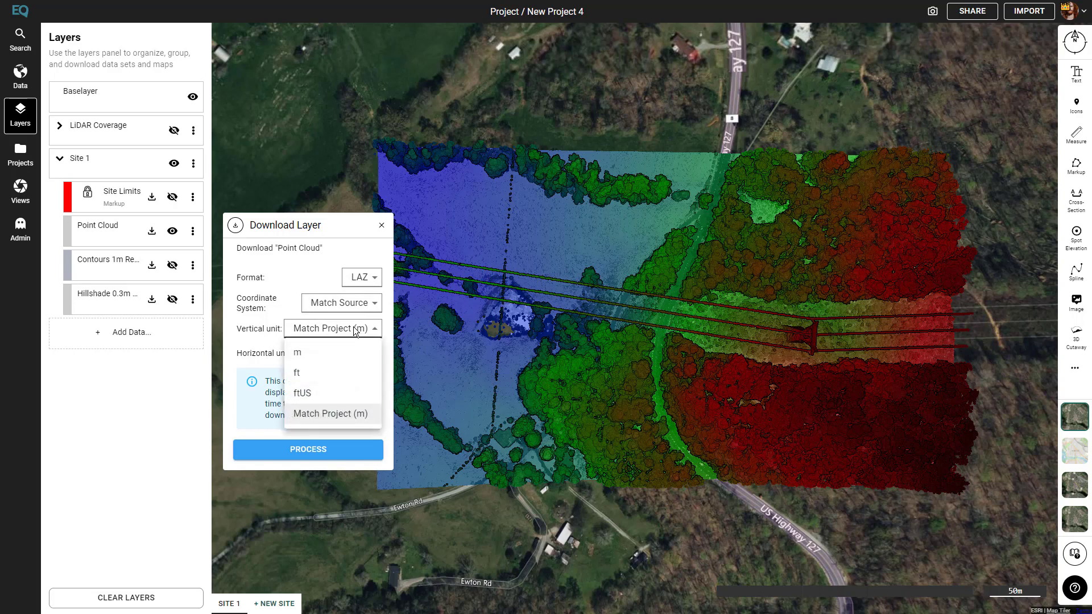
left_click(354, 331)
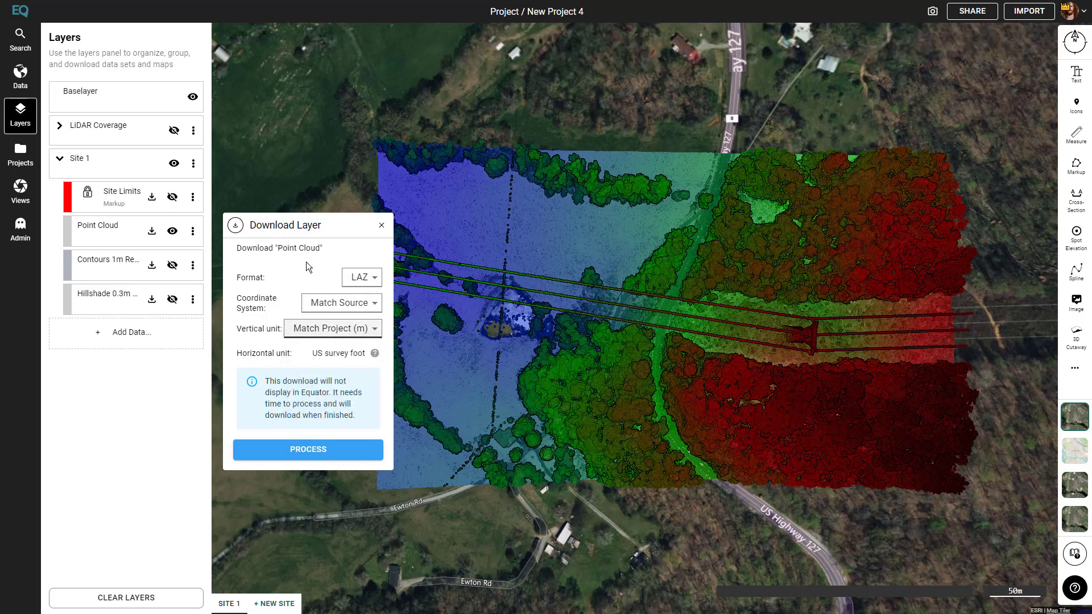
left_click(308, 450)
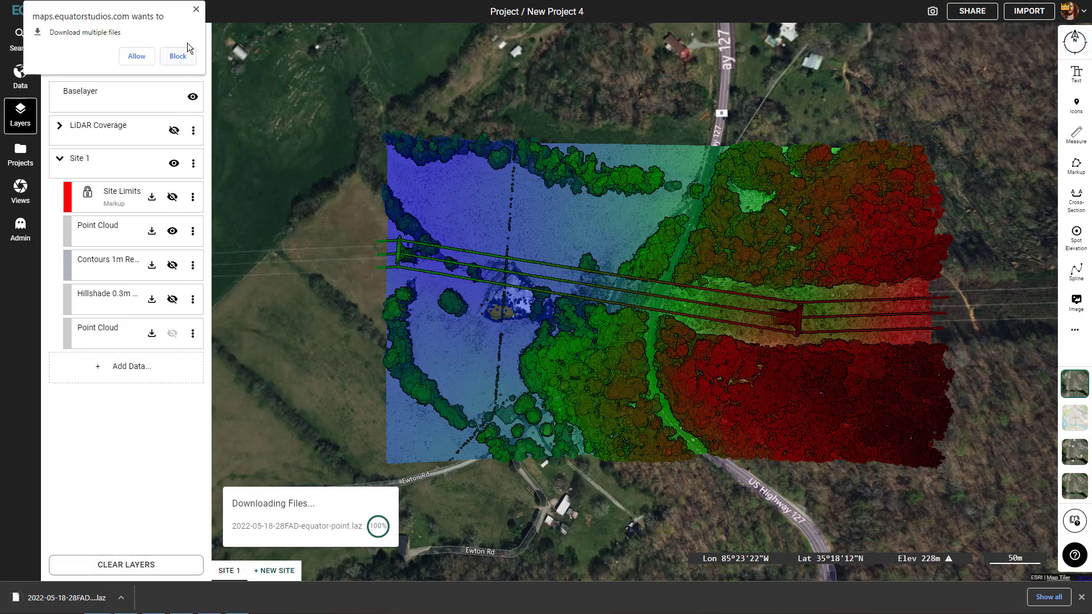
left_click(196, 9)
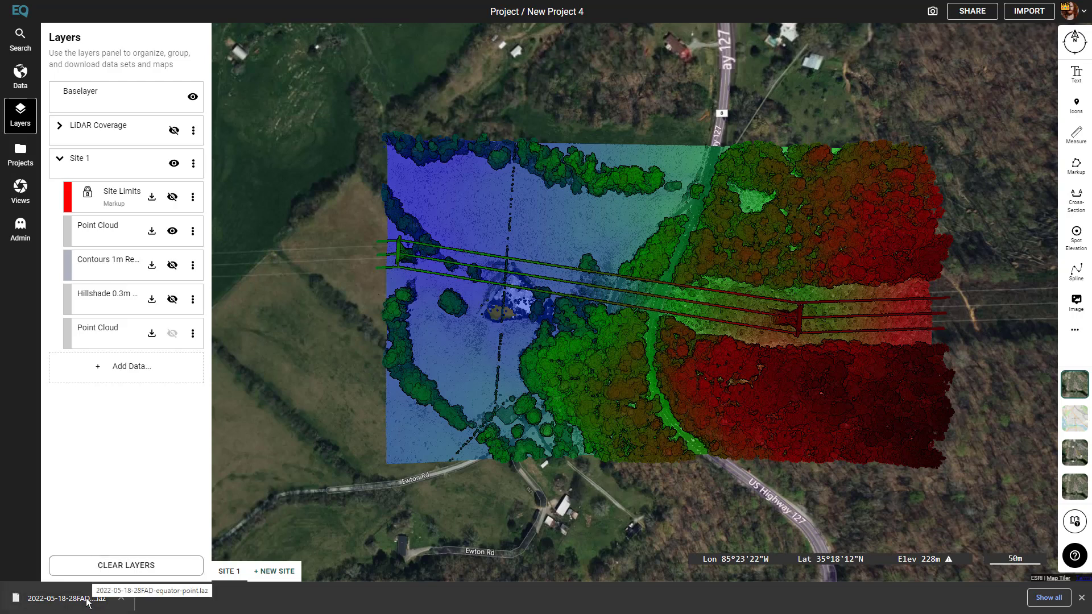
Hide the original Point Cloud layer and import the downloaded LAZ file onto the map.
left_click(172, 231)
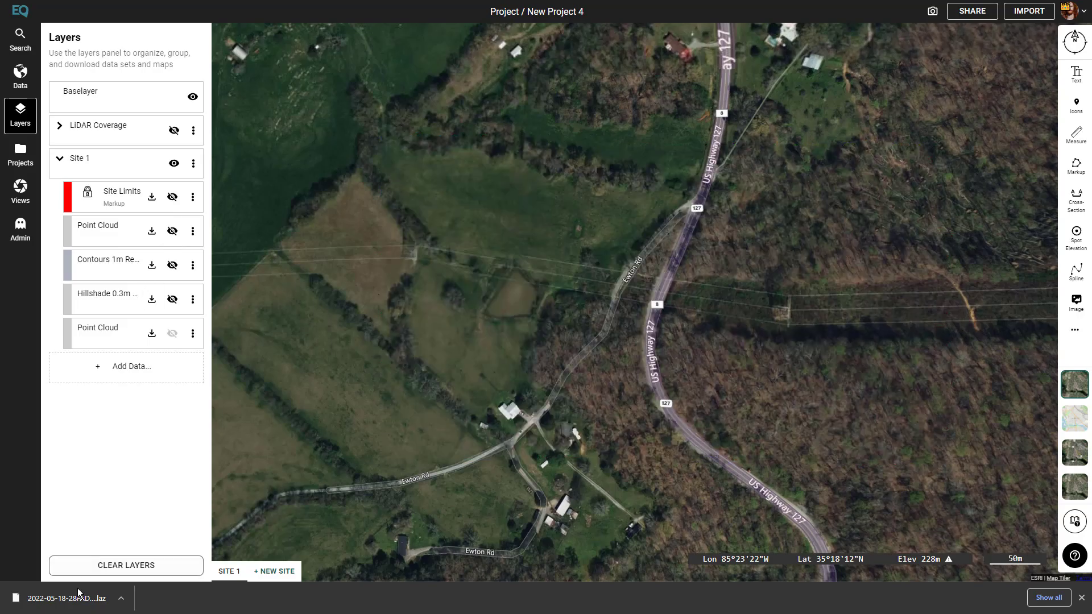
left_click_drag(78, 595, 465, 328)
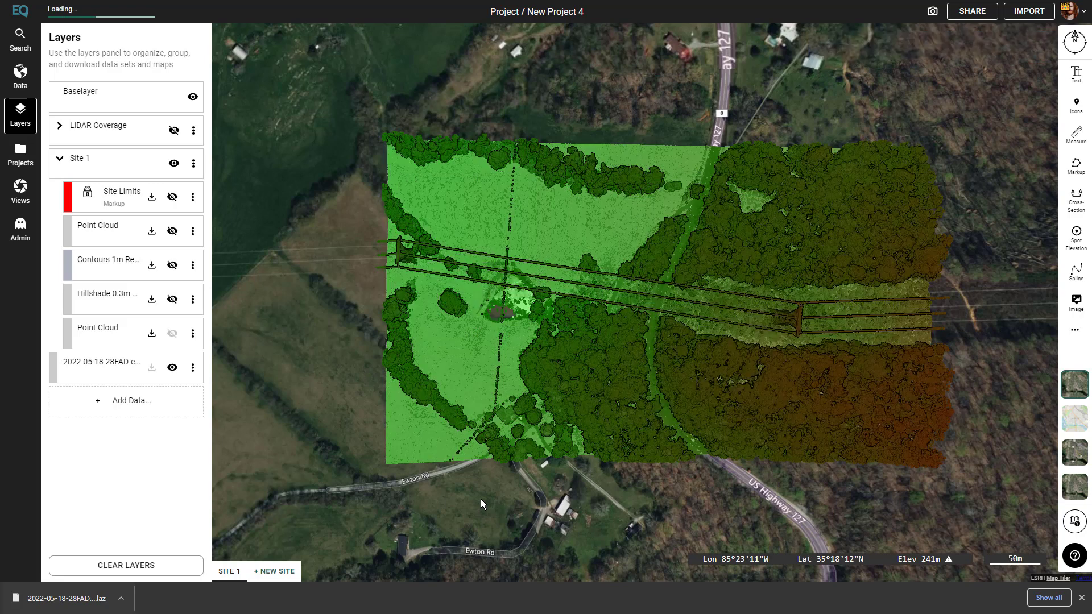
Set the imported LAZ point cloud's height range to 232–350 and view the recolored points from another angle.
left_click(106, 377)
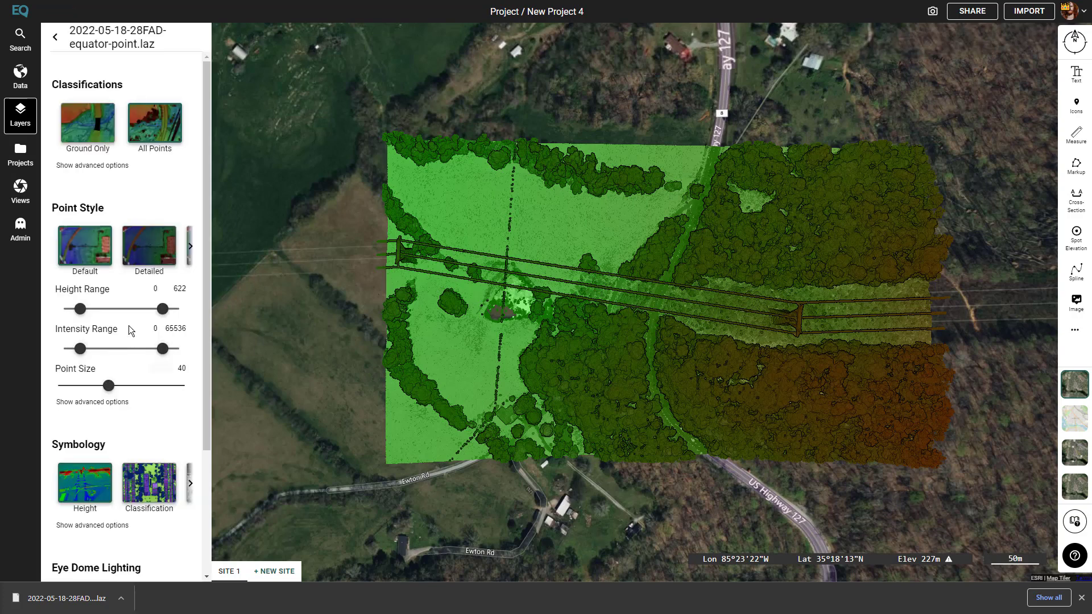
left_click_drag(80, 308, 110, 311)
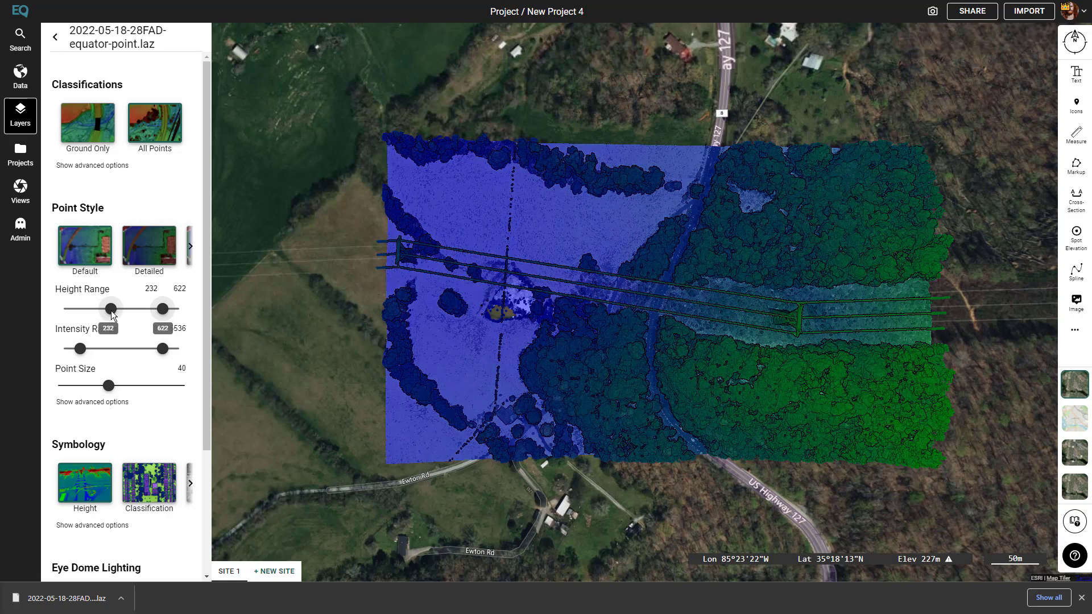
left_click(180, 289)
type("350")
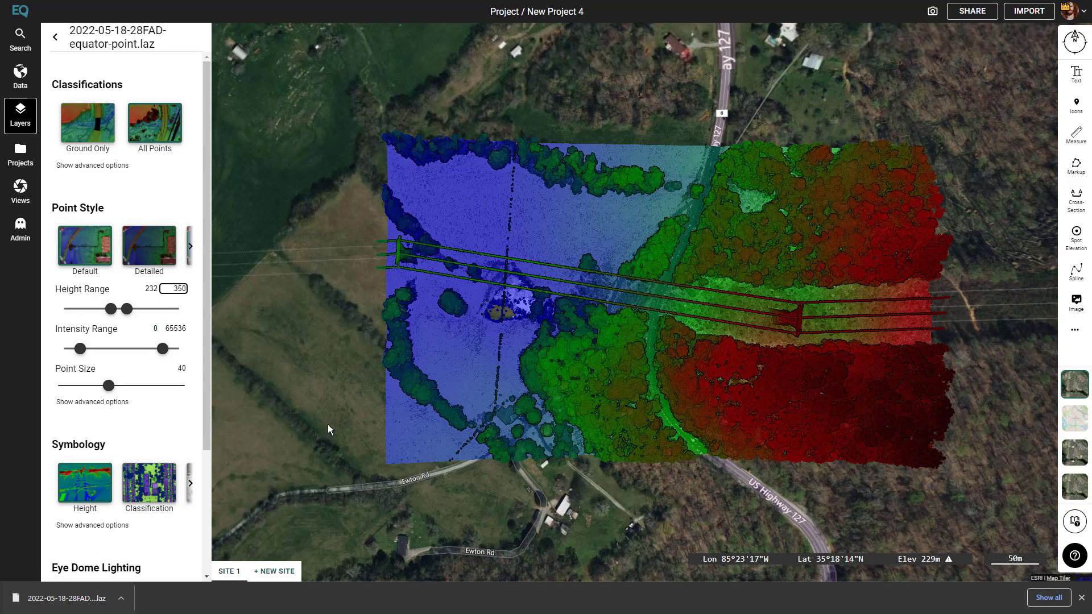
left_click(384, 426)
middle_click_drag(384, 425, 547, 333)
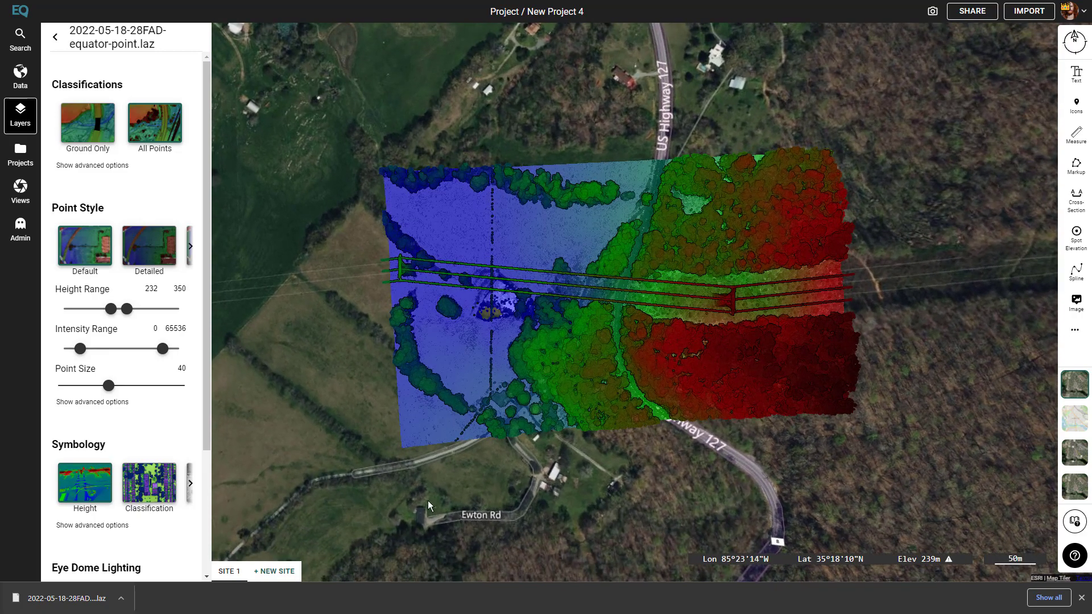
Generate the Printable Mesh STL product for the site with the suggested Auto-Generate settings at 4 m resolution.
left_click(21, 75)
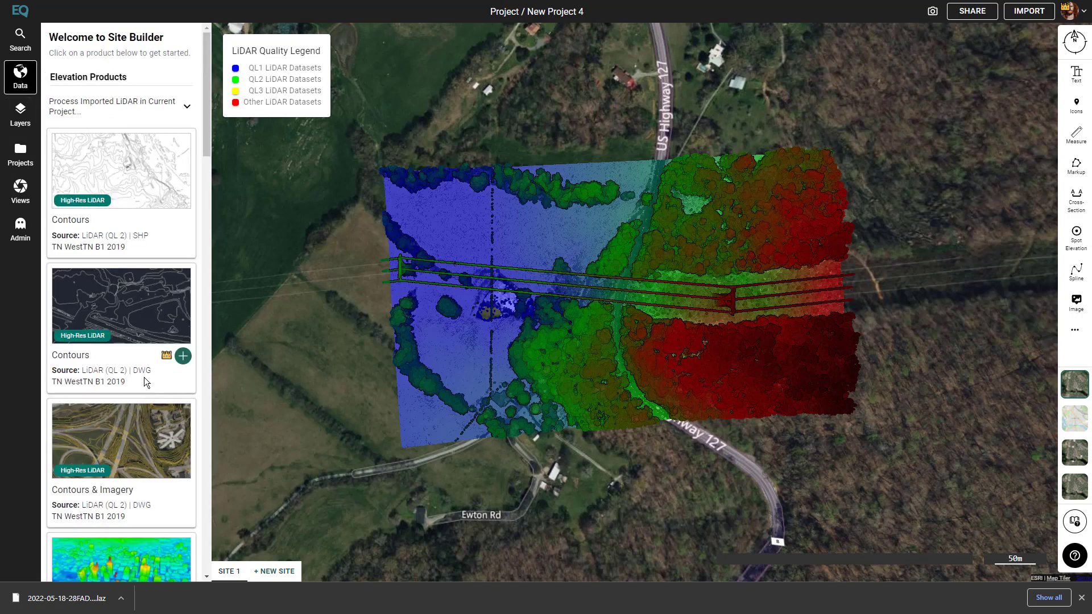
scroll(141, 384, "down", 8)
scroll(141, 385, "down", 5)
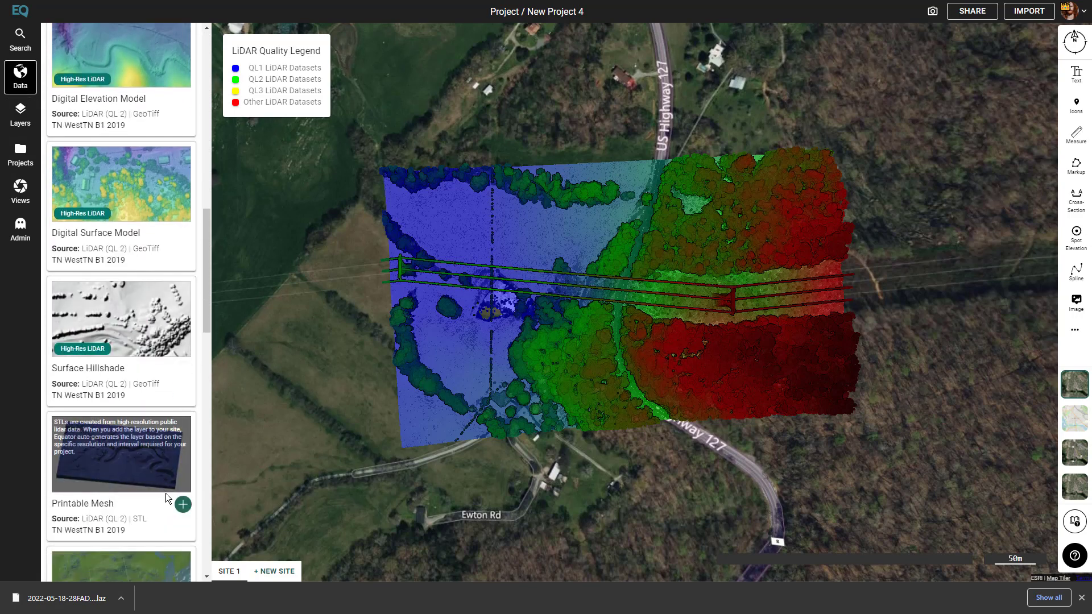
left_click(183, 505)
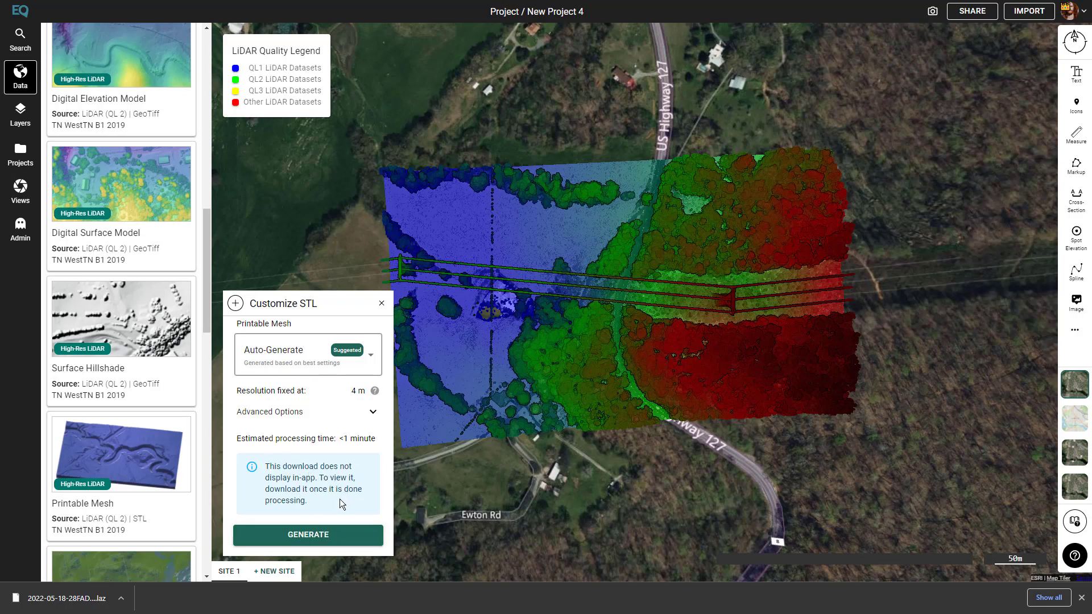
left_click(322, 533)
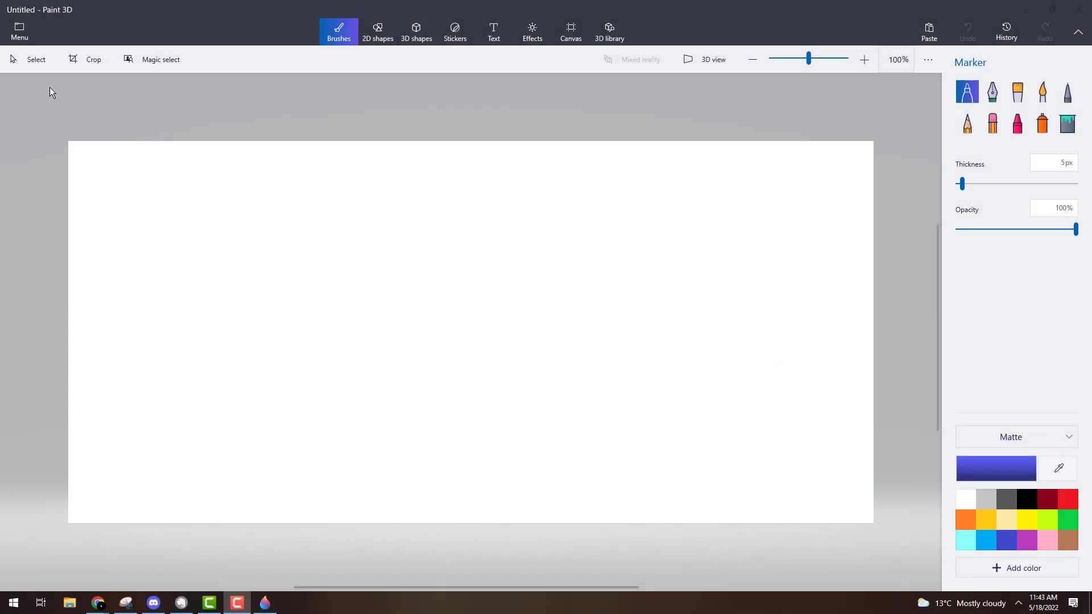
Switch to Paint 3D, open the generated STL terrain mesh, and inspect it in 3D view.
left_click(6, 32)
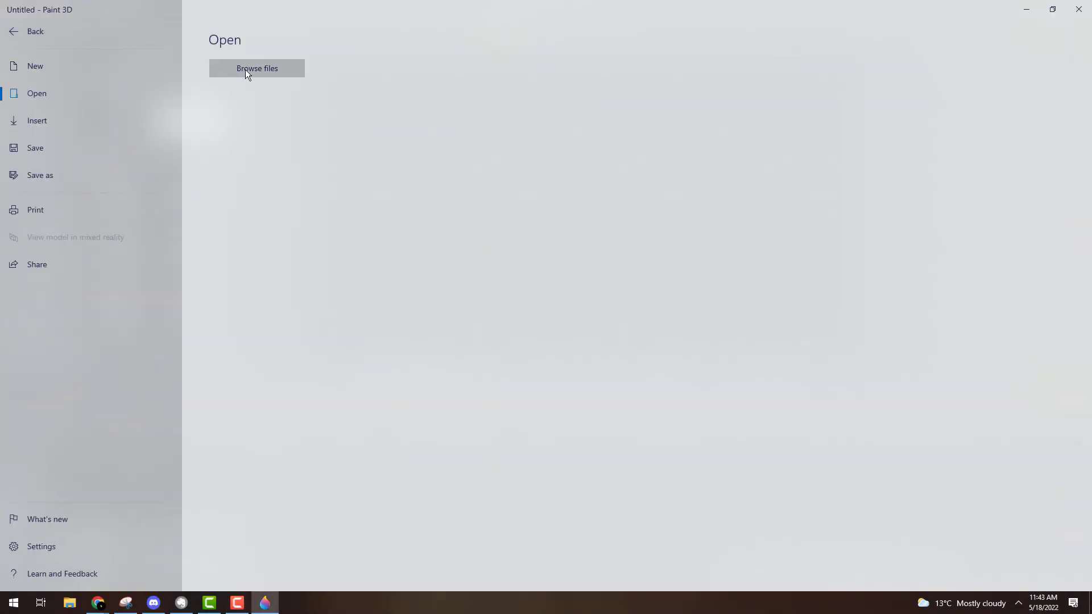
left_click(245, 70)
double_click(126, 117)
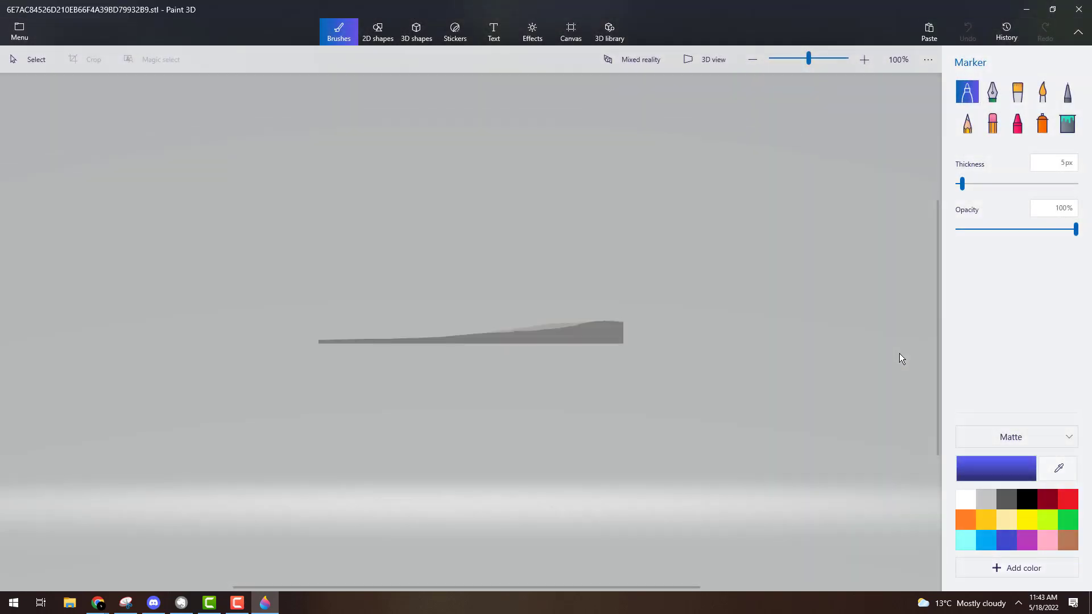
left_click(705, 59)
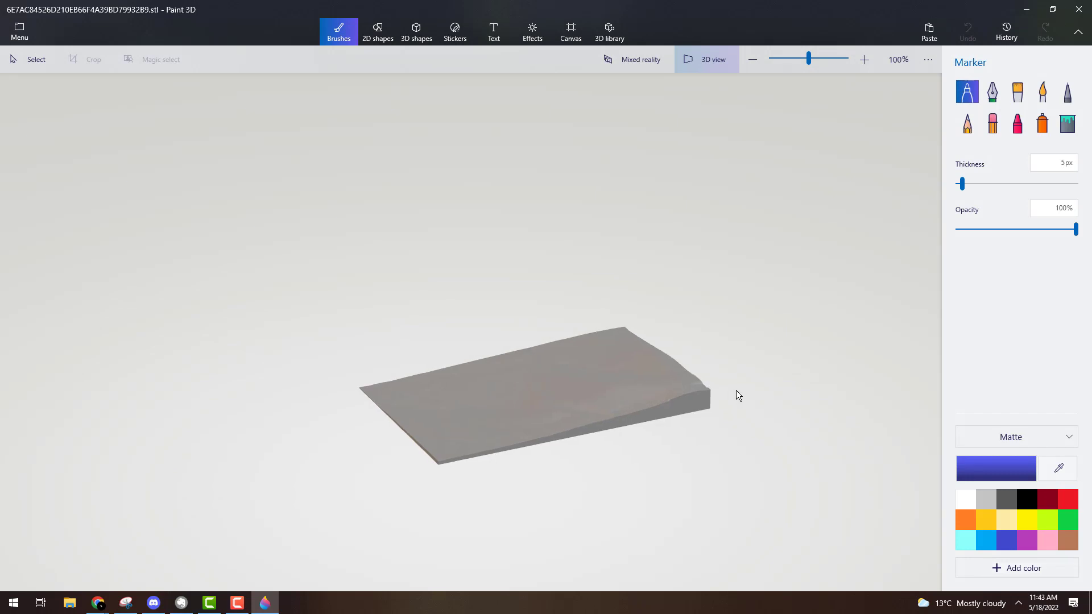
right_click_drag(736, 390, 647, 400)
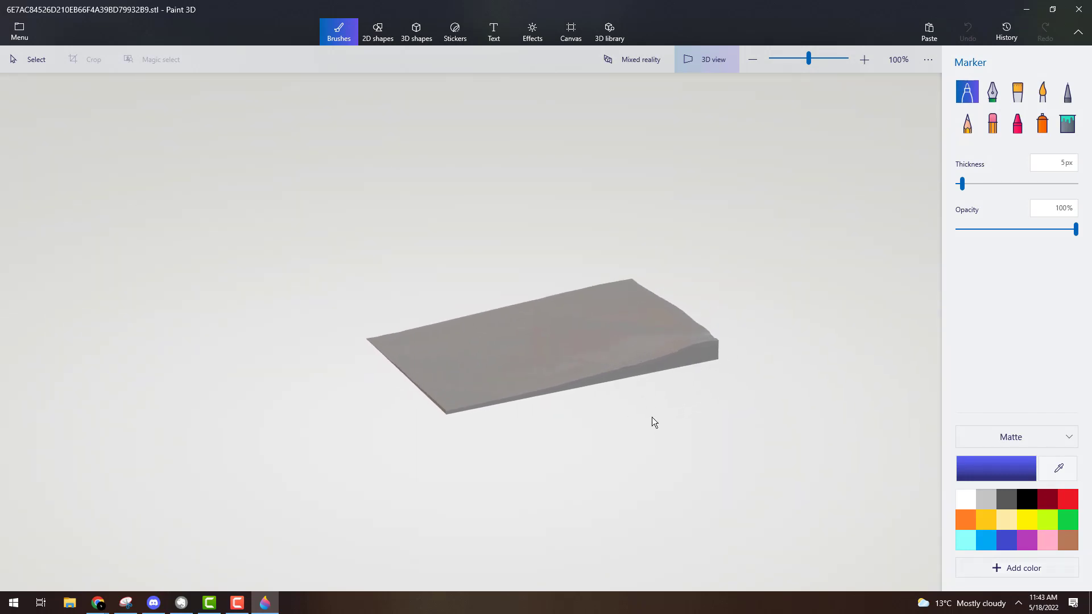
left_click_drag(652, 419, 646, 473)
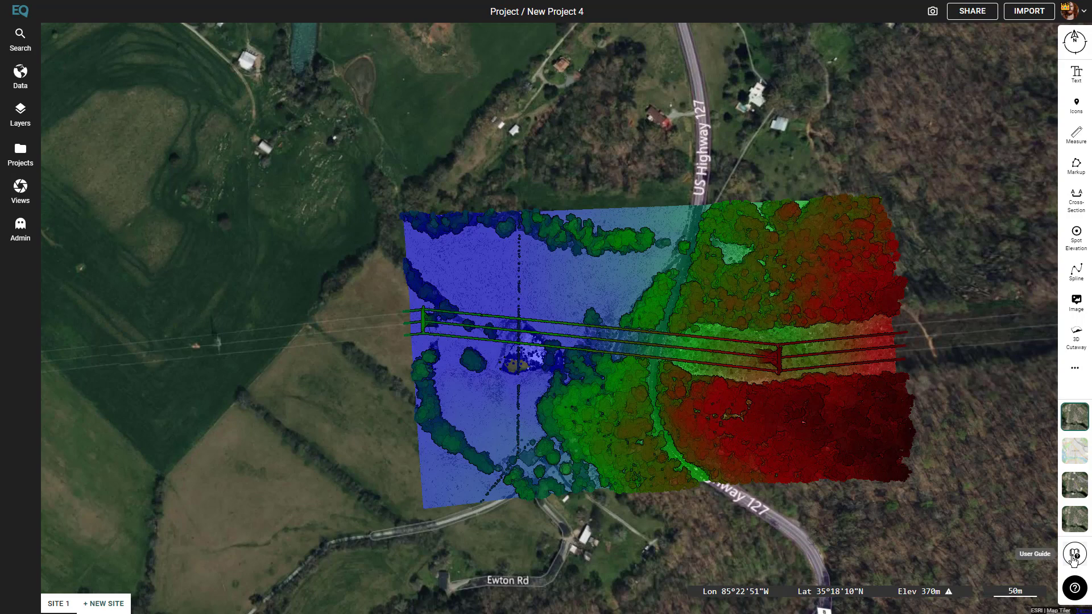
Switch back to Equator, open the support message form, and close it without sending anything.
left_click(1074, 589)
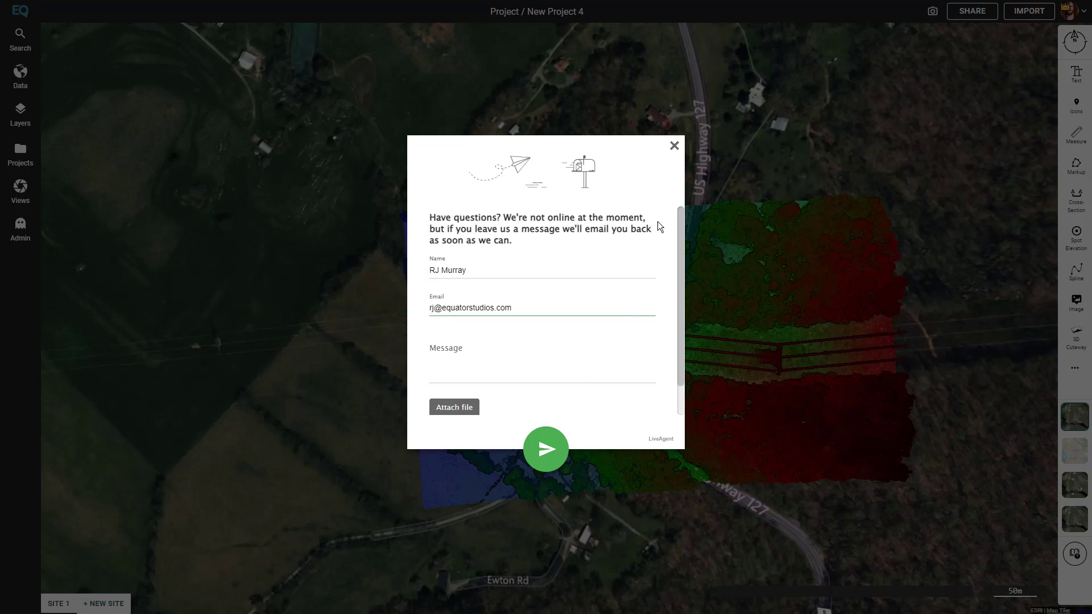
left_click(672, 149)
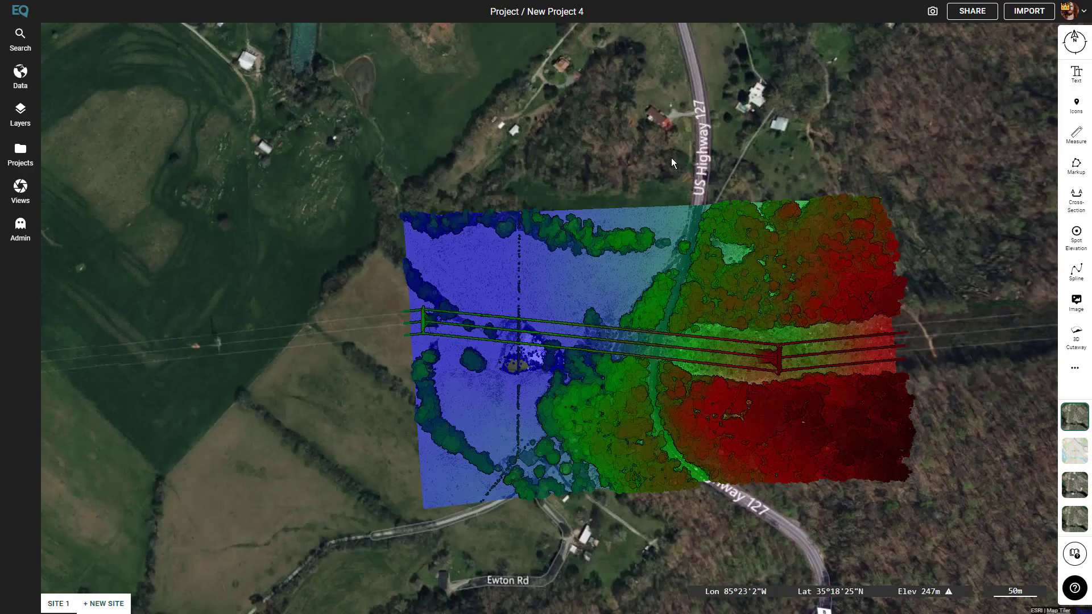